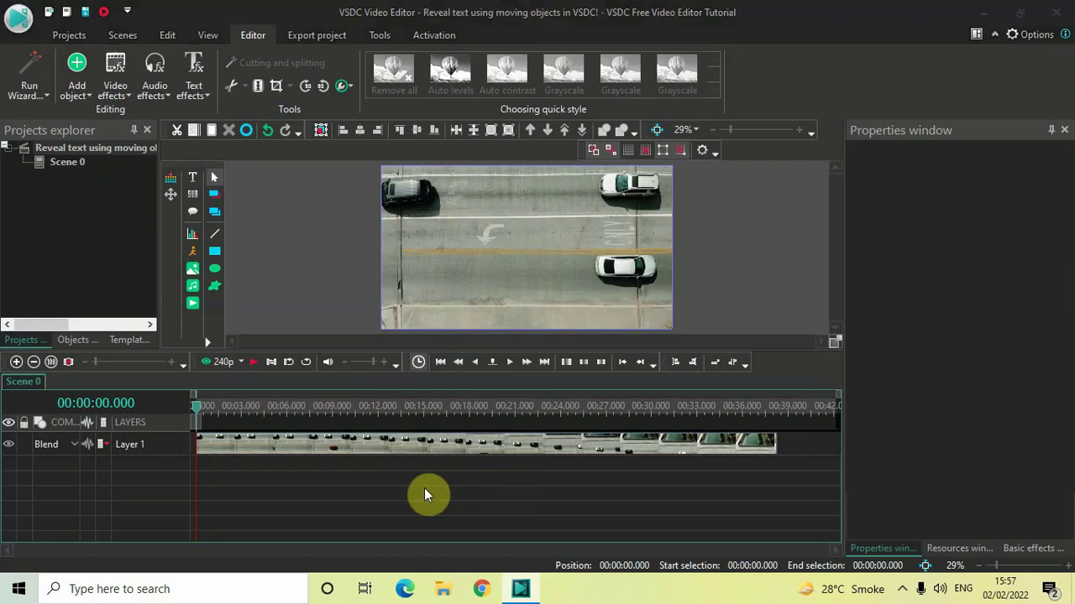
Step: Play the road footage to preview it, then return to the start
key("space")
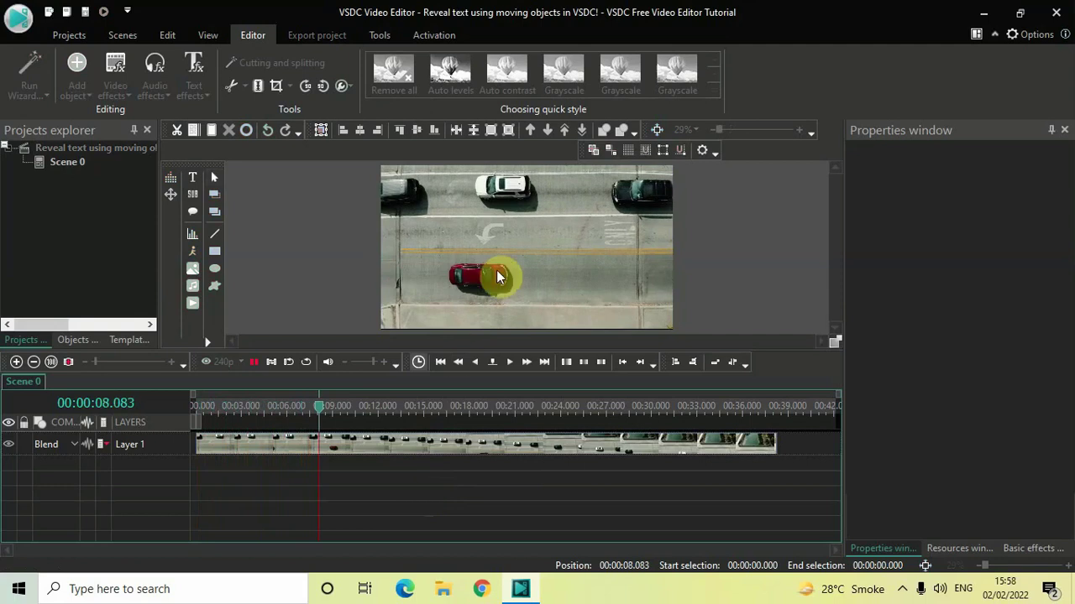
left_click(476, 282)
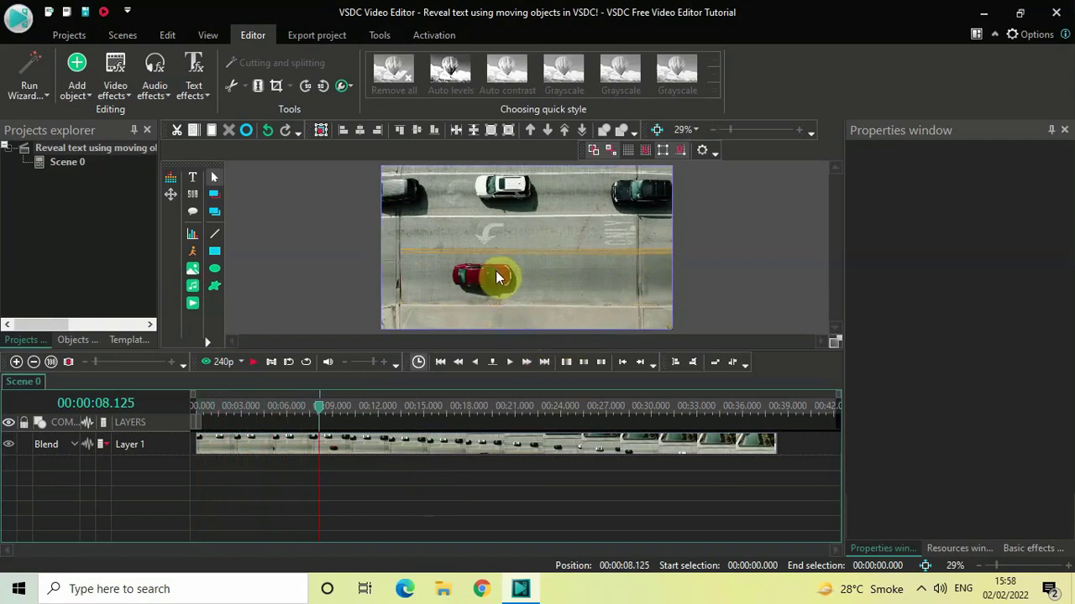
left_click(315, 412)
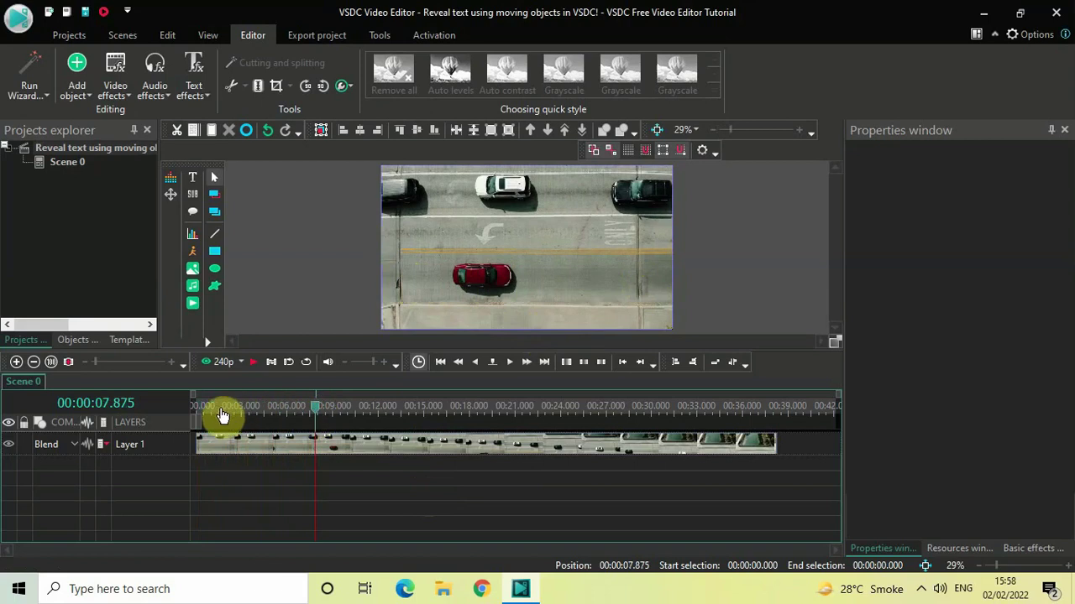
left_click(191, 416)
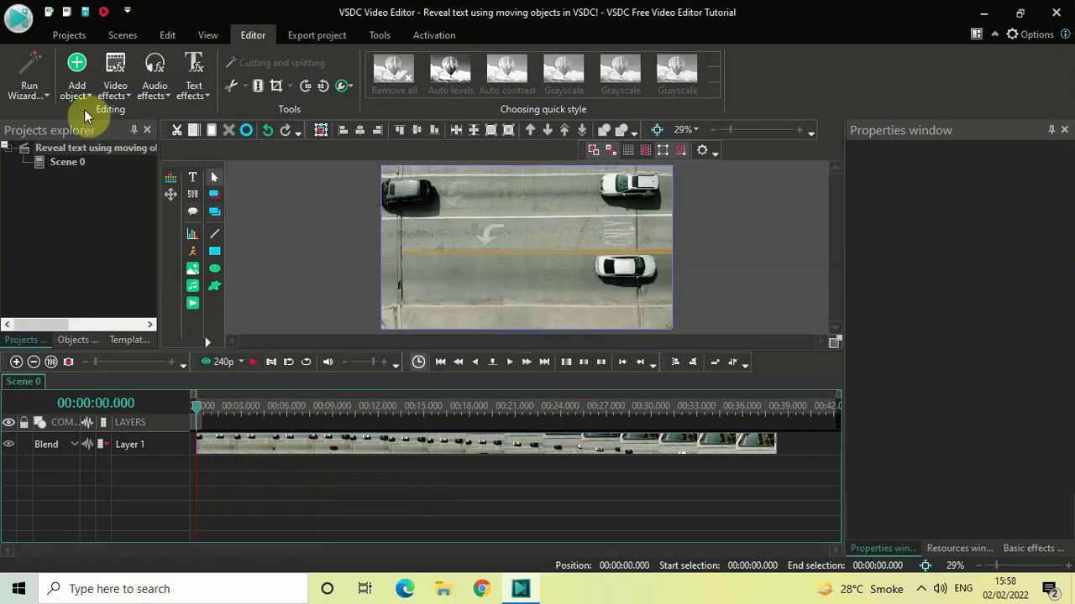
Step: Add a text box across the lower middle of the frame reading 'REVEAL TEXT'
left_click(77, 88)
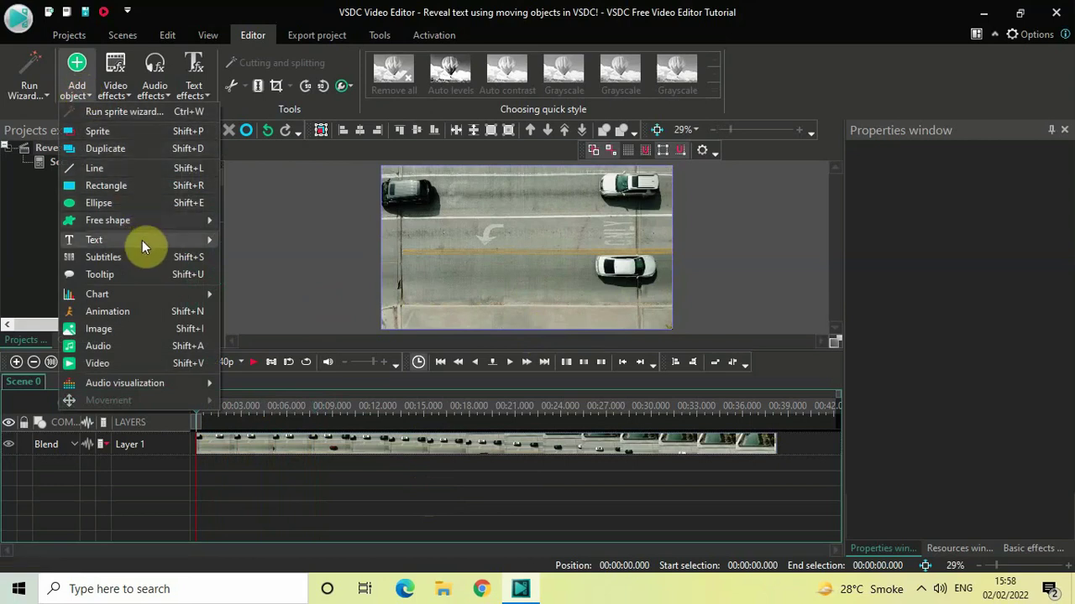
mouse_move(142, 240)
left_click(258, 237)
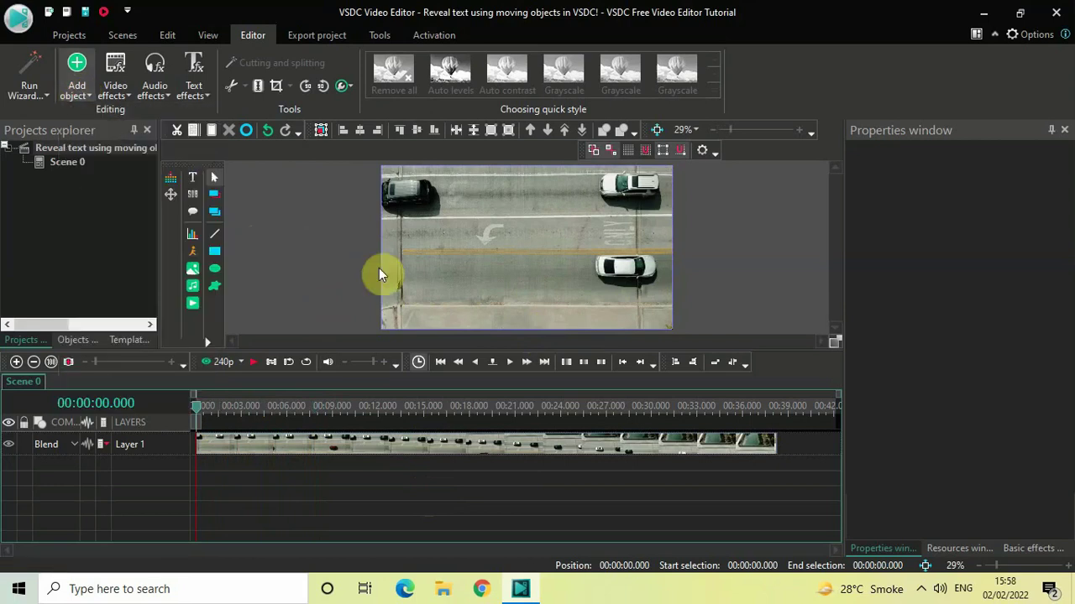
left_click(677, 367)
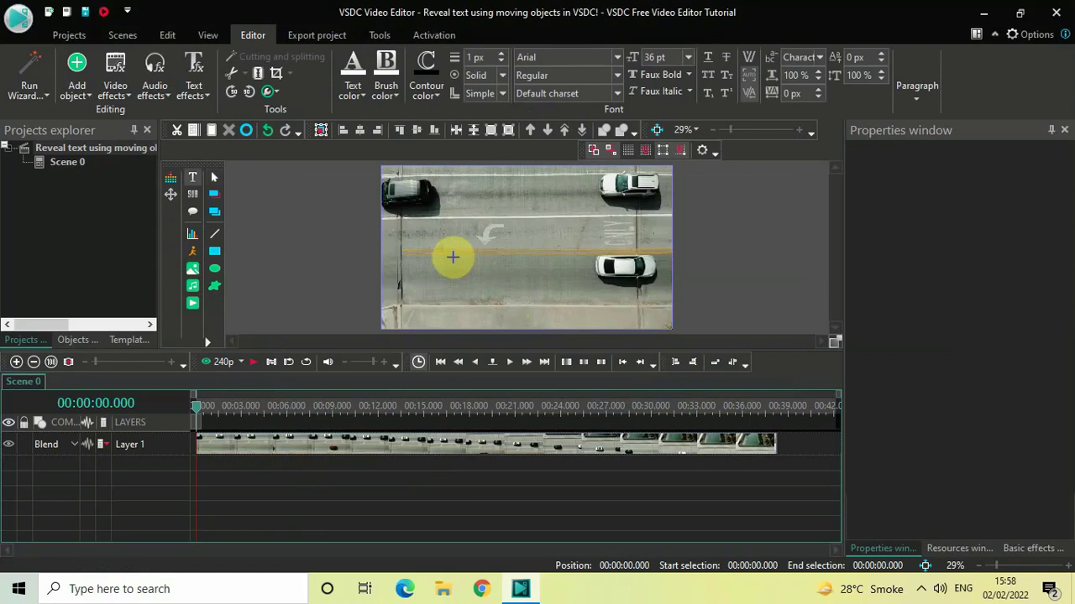
mouse_move(452, 257)
left_mouse_down()
mouse_move(479, 276)
mouse_move(593, 283)
left_mouse_up()
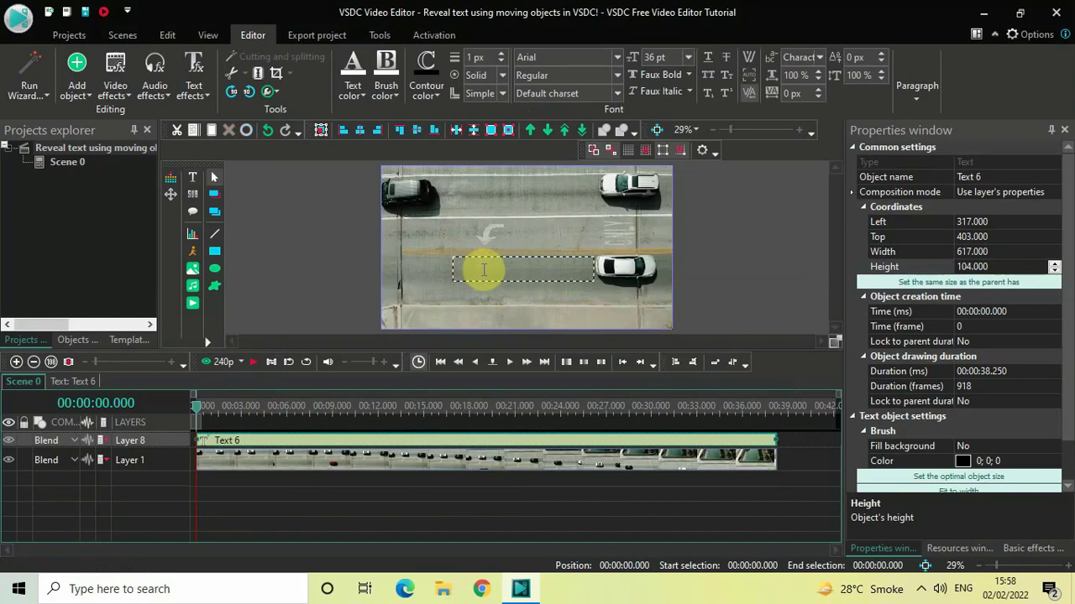
key("Caps_Lock")
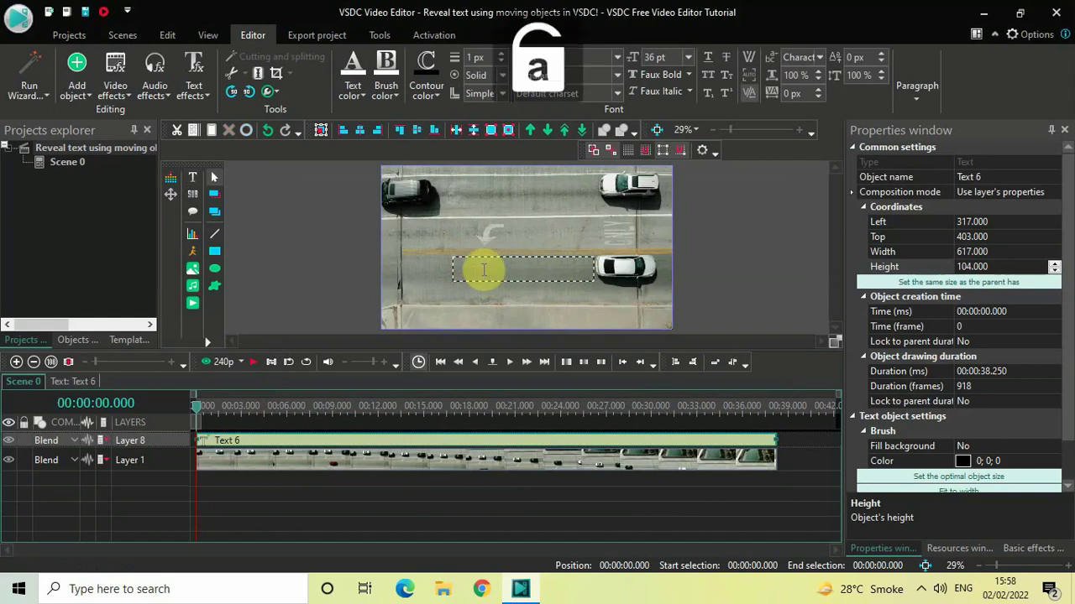
type("TEXT")
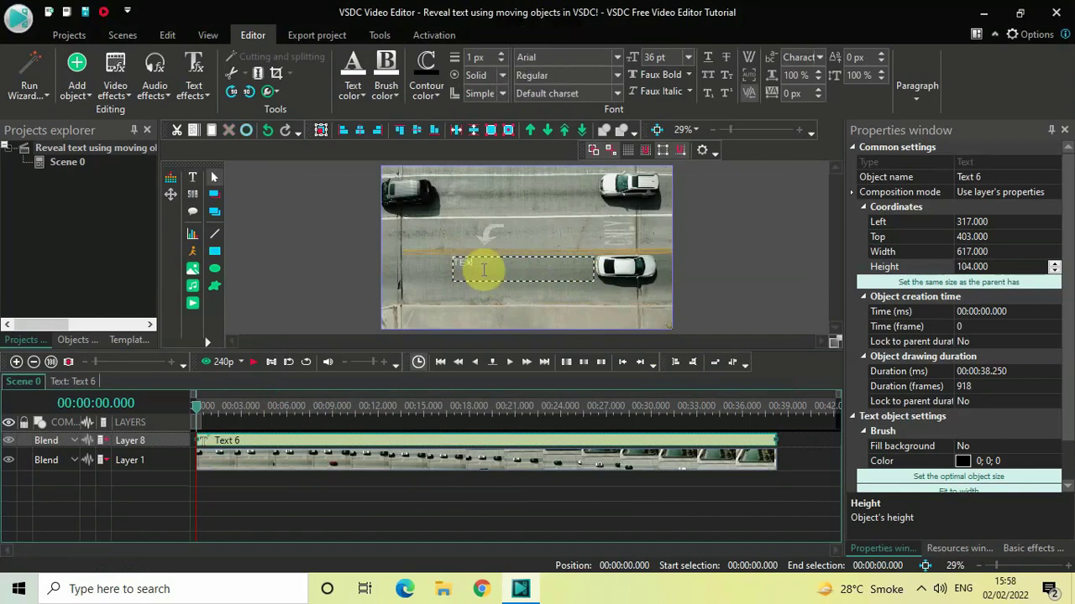
key("BackSpace")
key("BackSpace")
key("BackSpace")
key("BackSpace")
type("REVEAL TEXT")
Step: Set the title font to Montserrat Black at 70 pt
left_click(565, 58)
key("BackSpace")
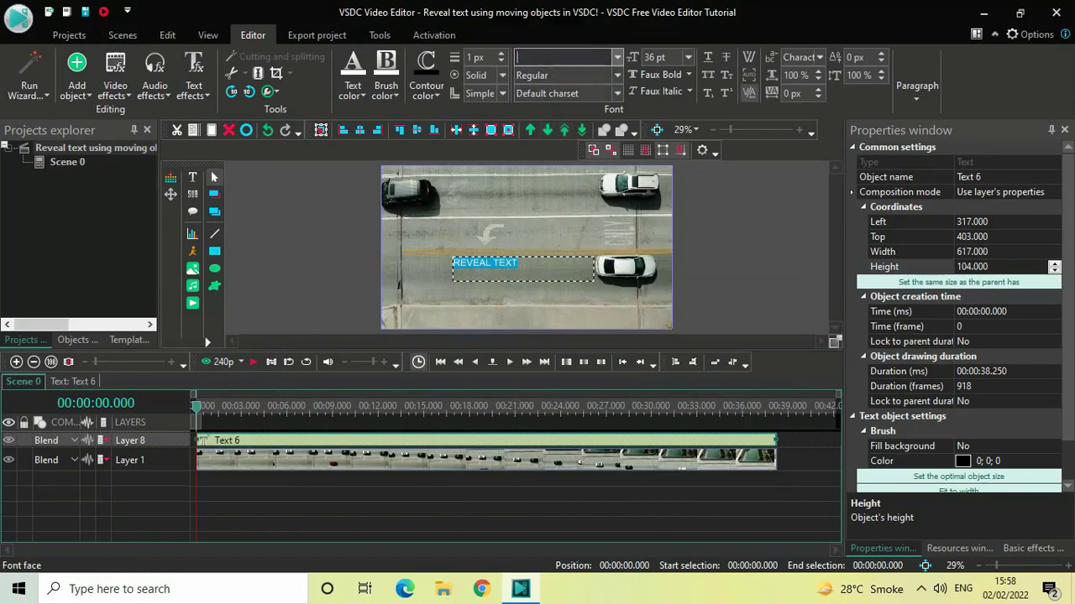
type("Montserrat Black")
key("Return")
left_click(656, 55)
key("BackSpace")
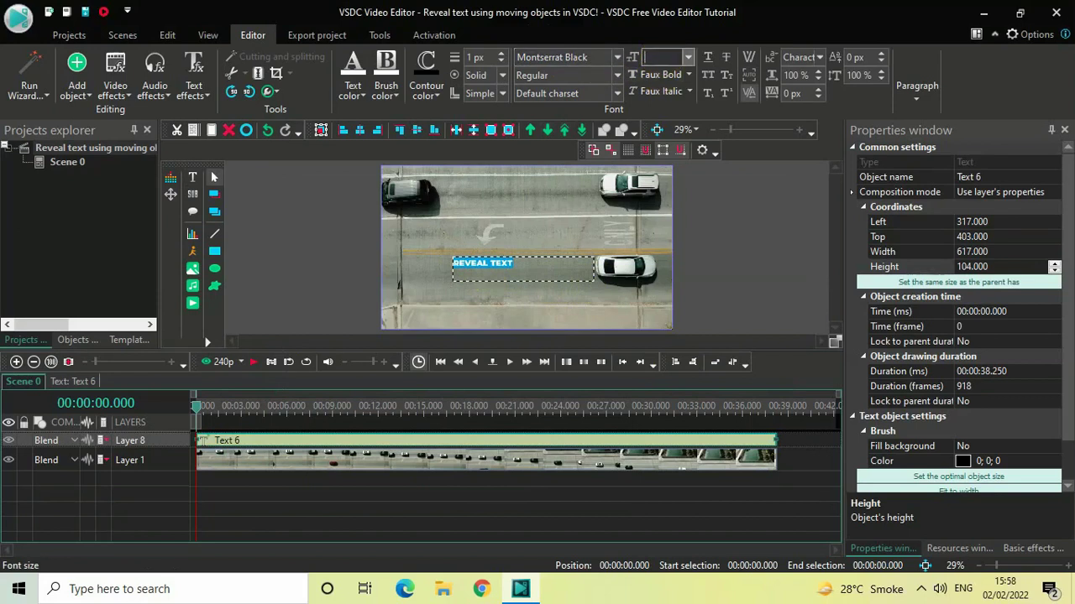
type("70")
key("Return")
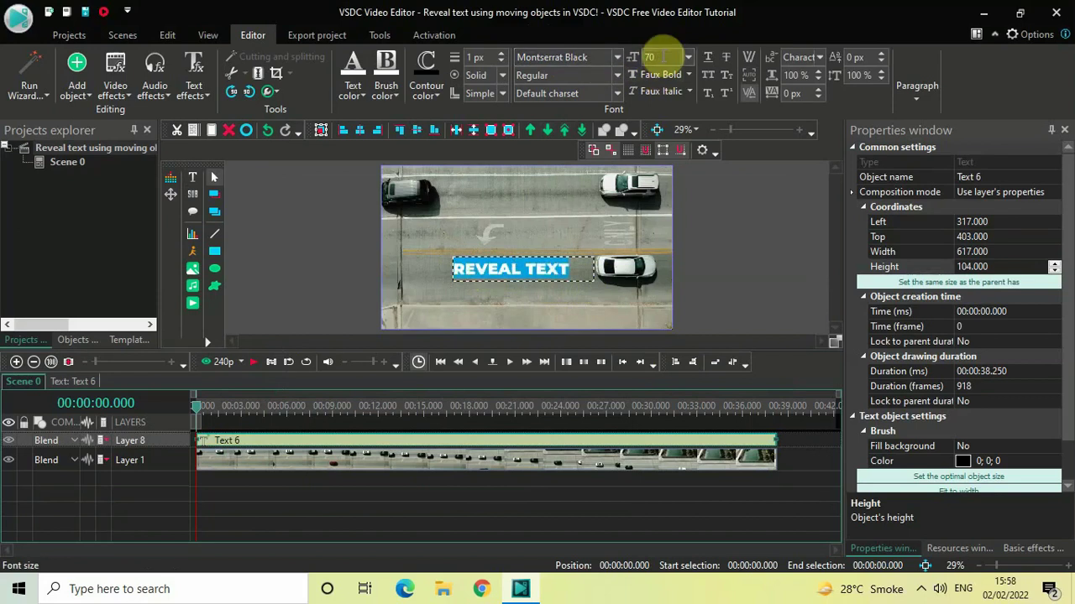
Step: Centre the title text in its box, then deselect it to view the result
left_click(914, 98)
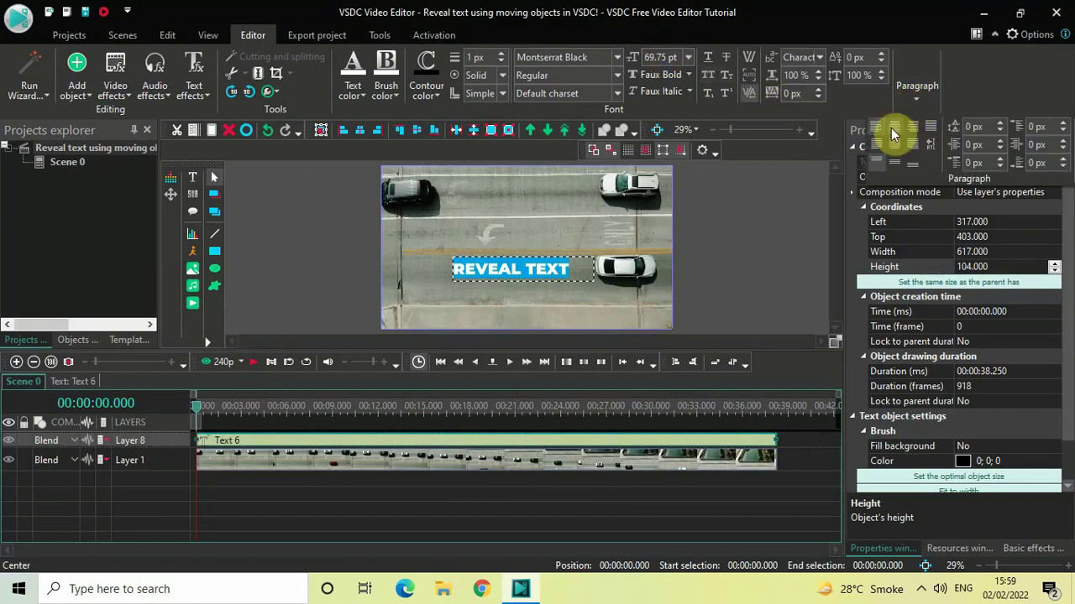
left_click(891, 127)
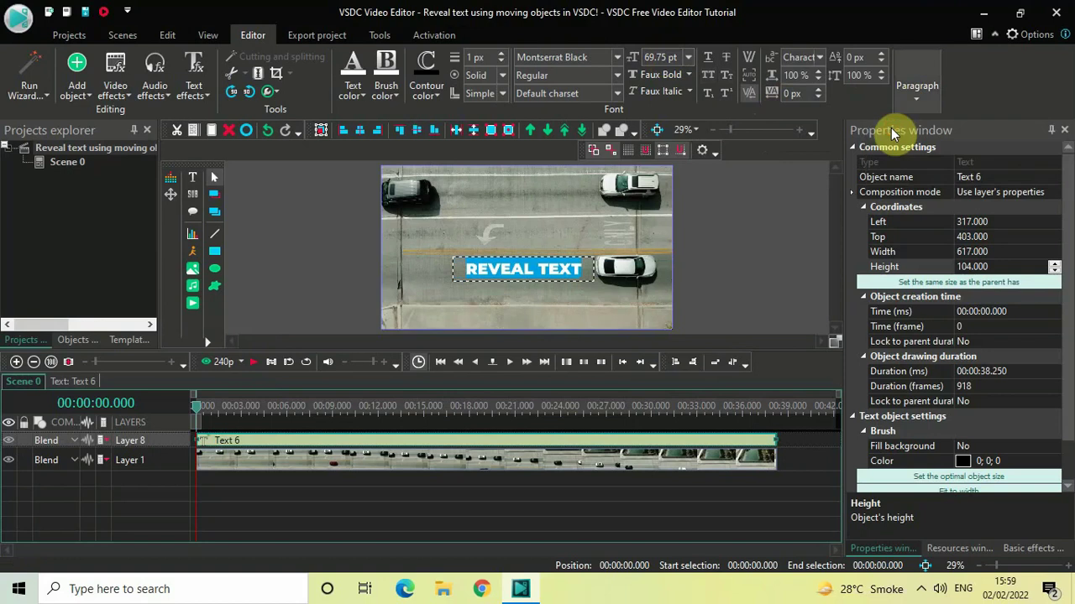
left_click(925, 94)
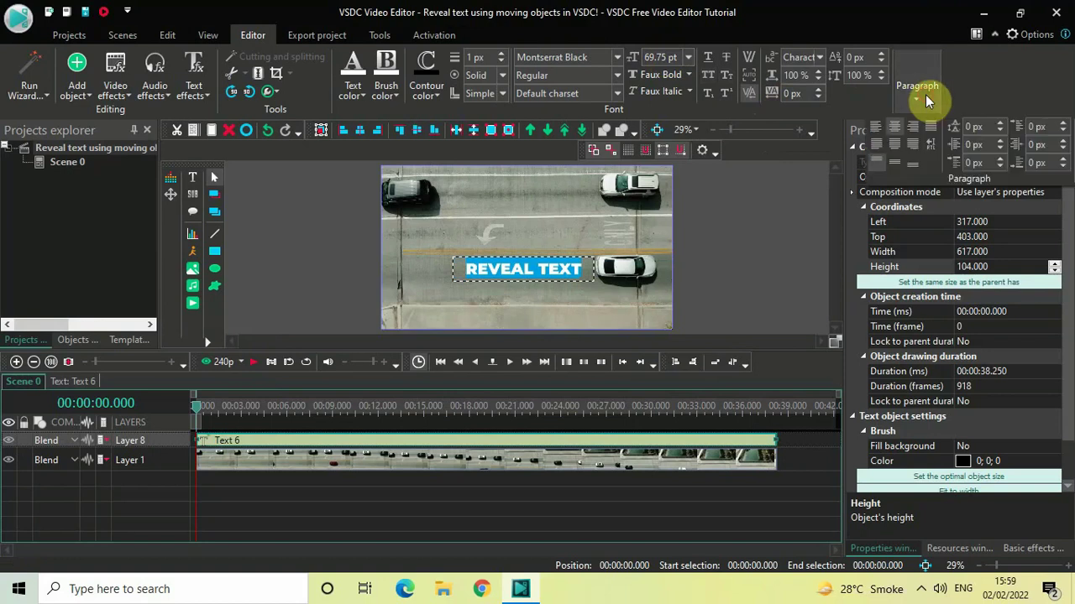
left_click(899, 158)
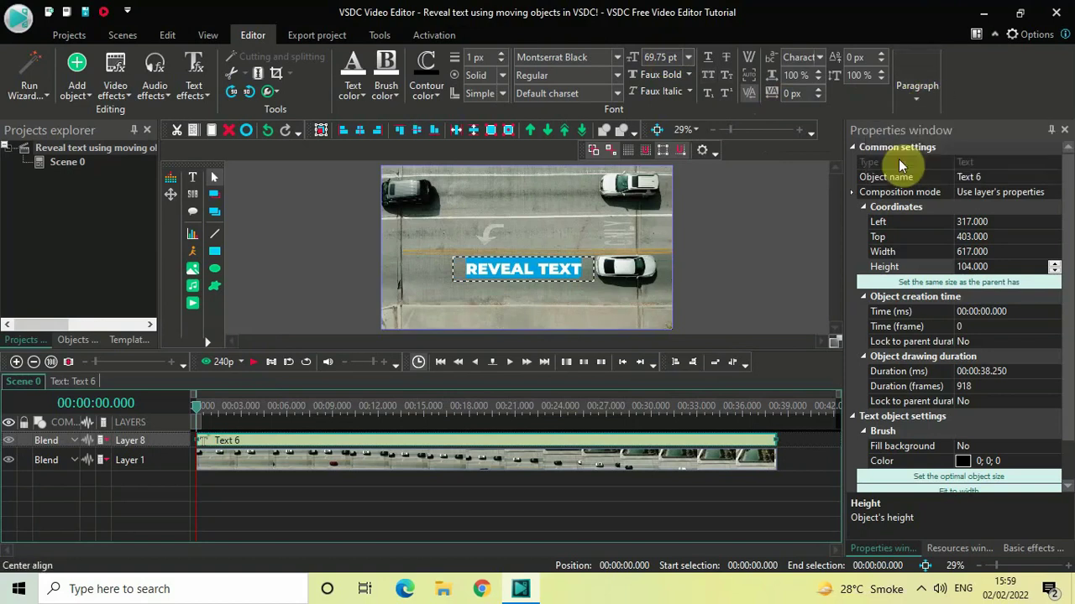
left_click(736, 253)
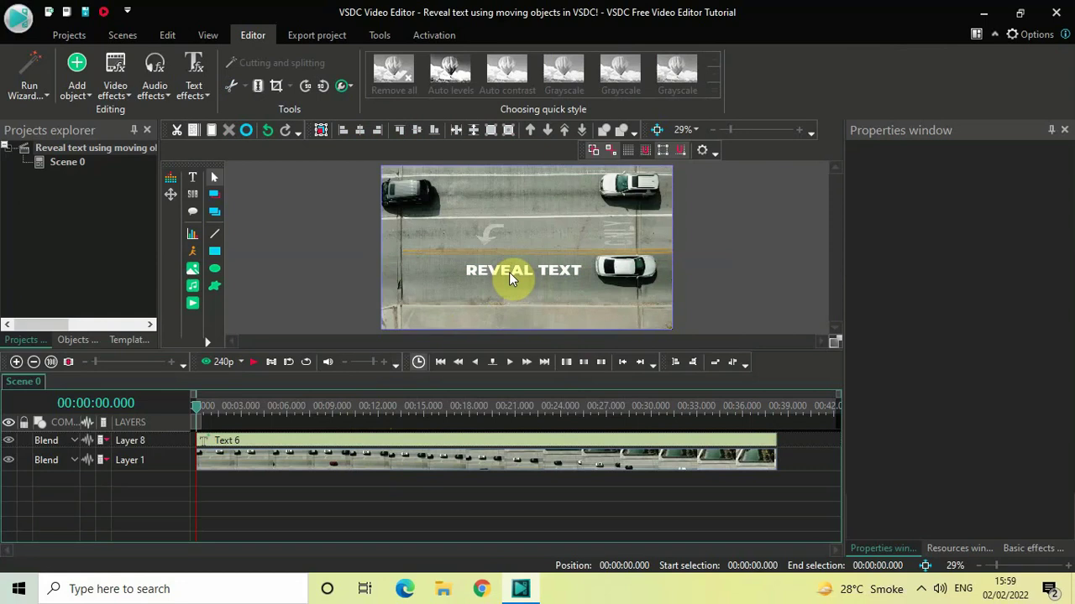
Step: Scrub the timeline to about 00:00:08.208, where the red car passes beneath the title
left_click(339, 410)
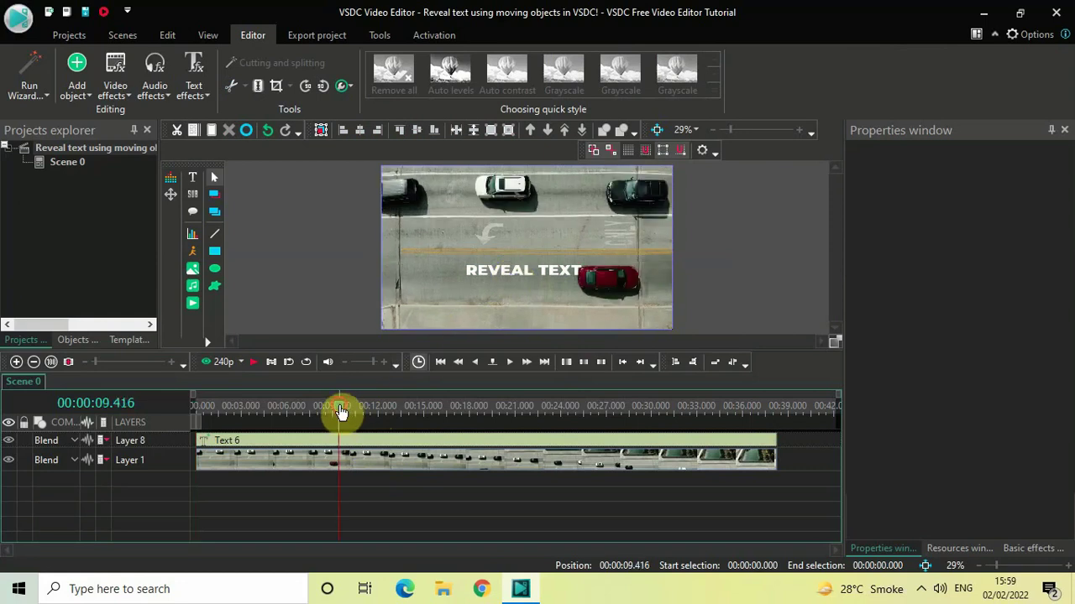
left_click(336, 411)
left_click_drag(336, 412, 325, 411)
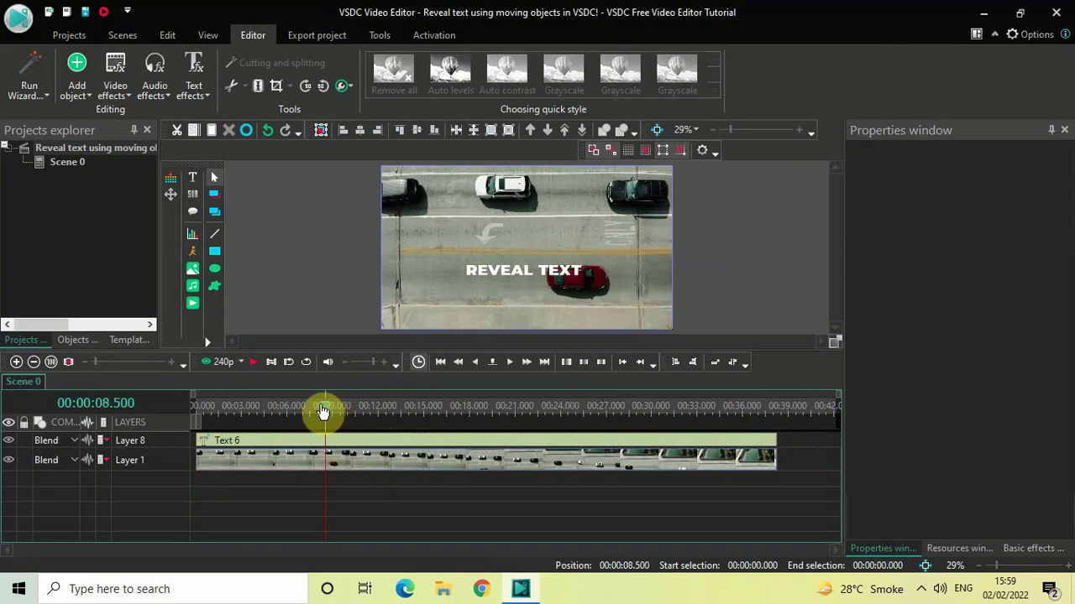
left_click(316, 411)
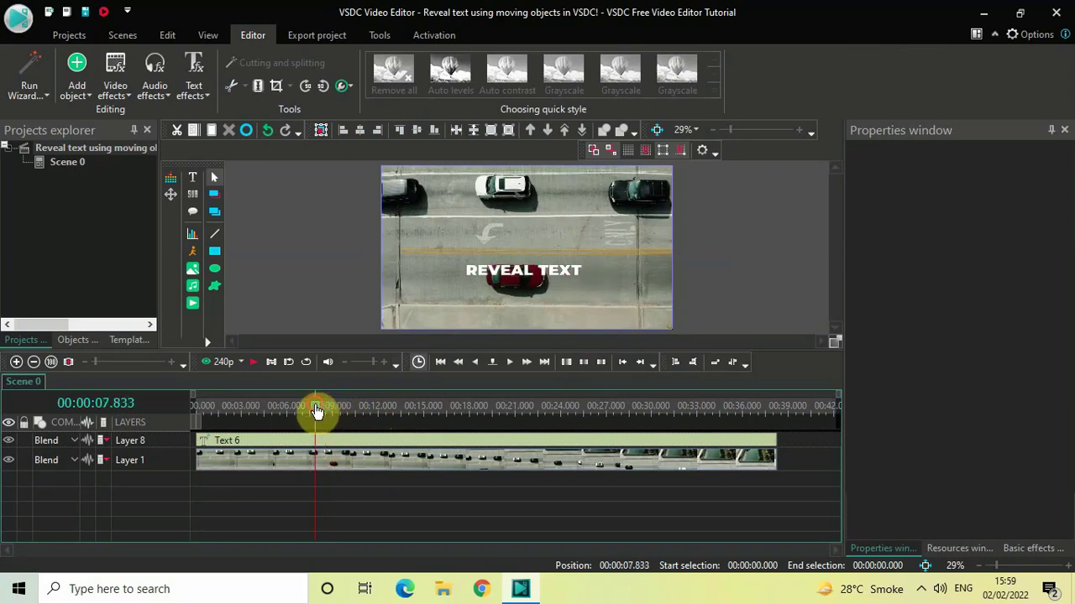
left_click(321, 412)
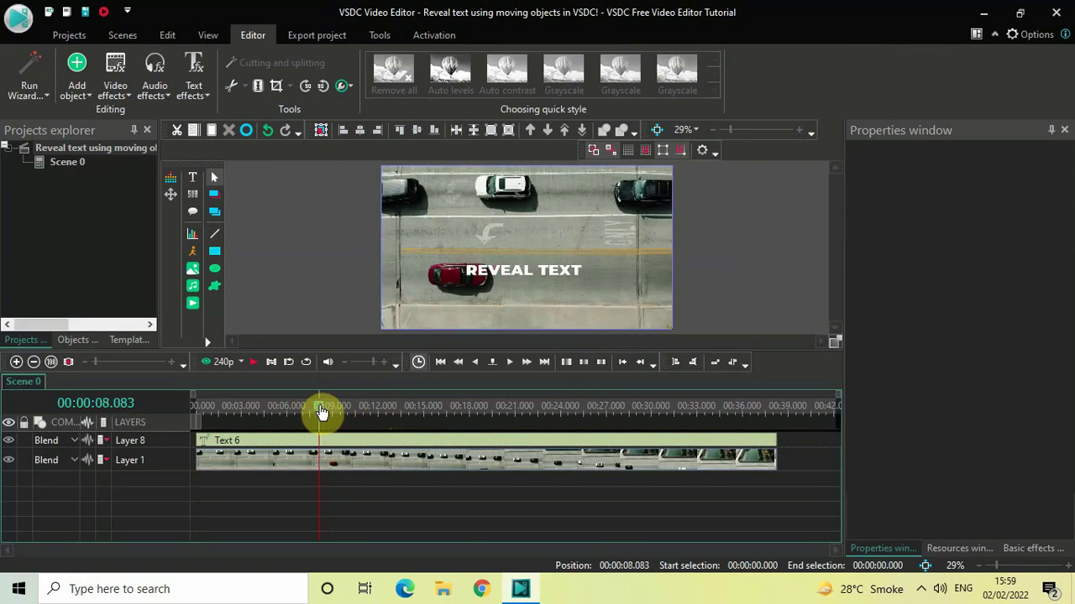
left_click_drag(324, 411, 323, 412)
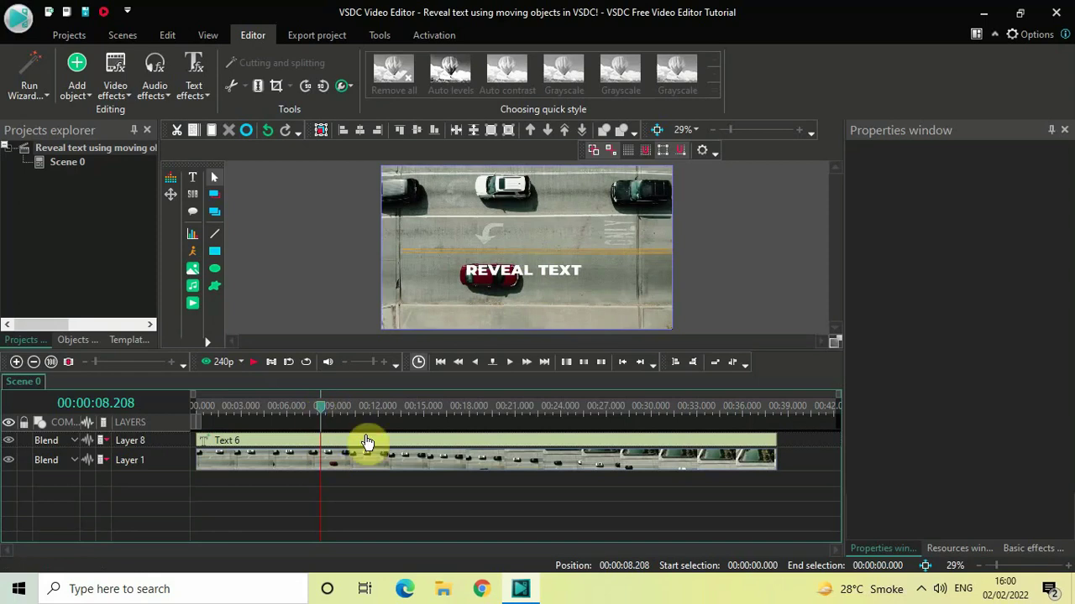
Step: Move the Text 6 clip to start at 8.208 s and trim it to 30.041 s, ending with the footage
left_click_drag(366, 442, 491, 440)
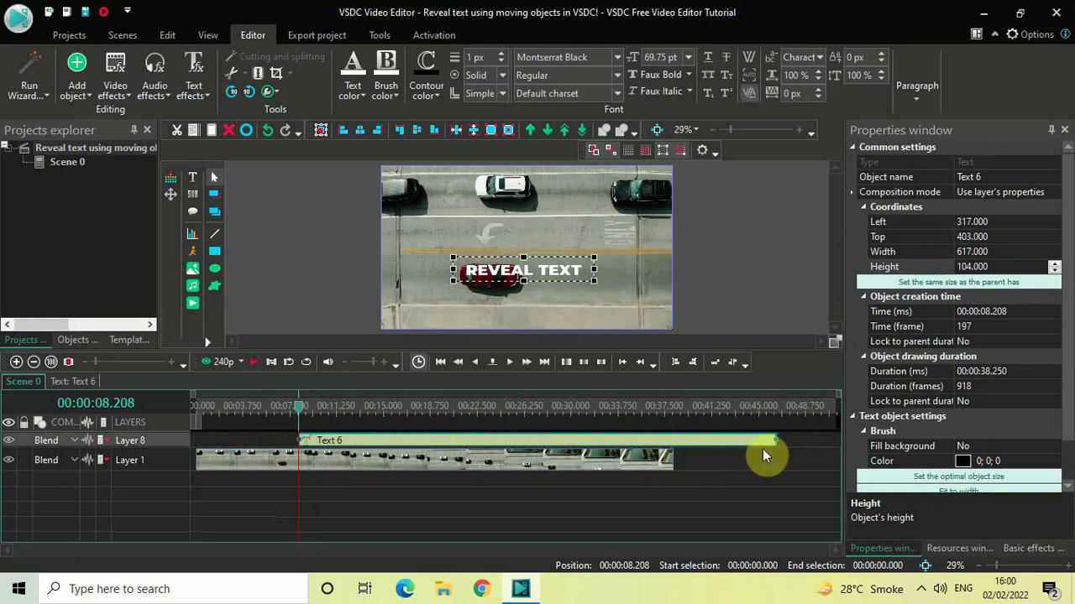
left_click_drag(775, 440, 679, 442)
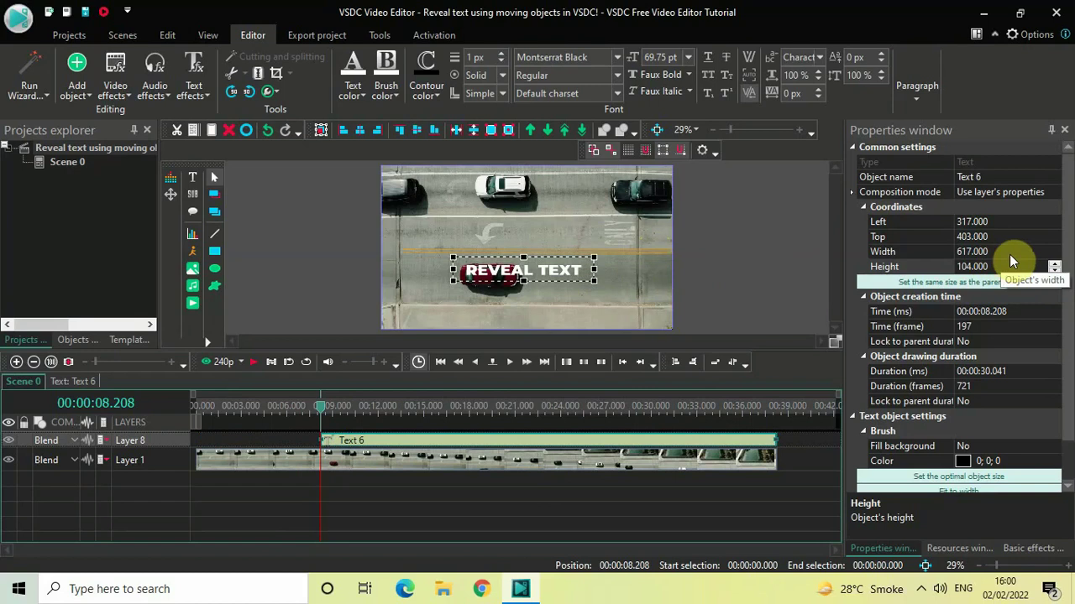
Step: Narrow the REVEAL TEXT box to a width of 527
left_click_drag(1054, 255, 1055, 262)
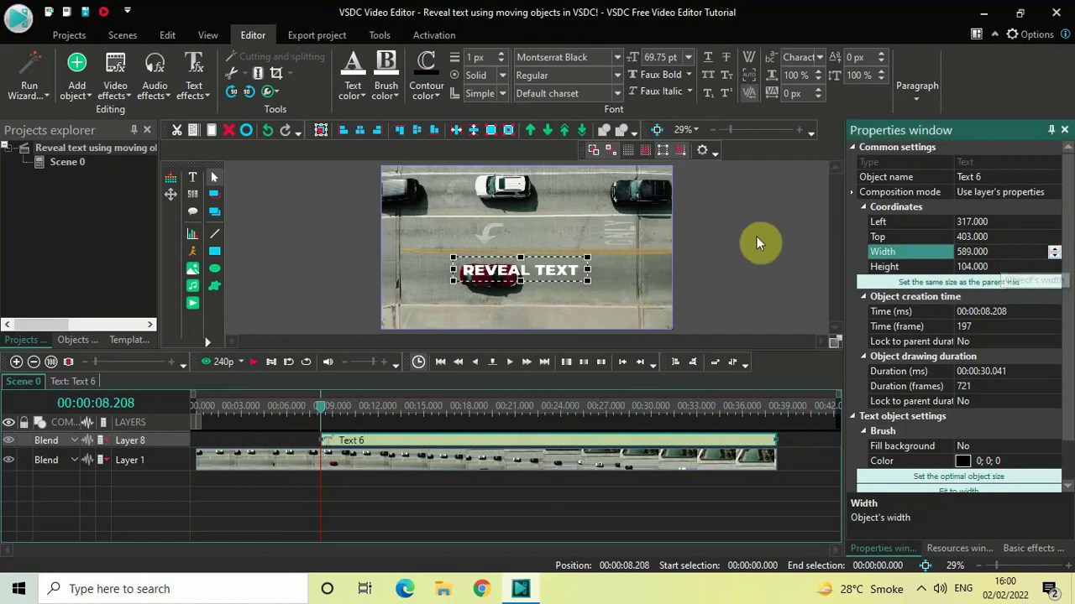
left_click_drag(590, 270, 575, 270)
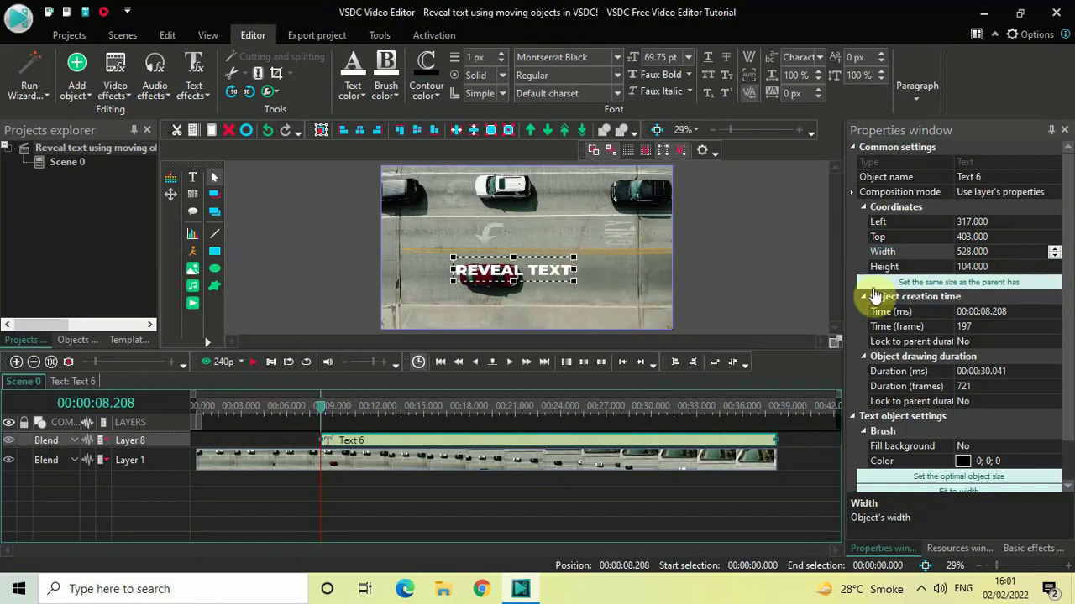
left_click(1056, 256)
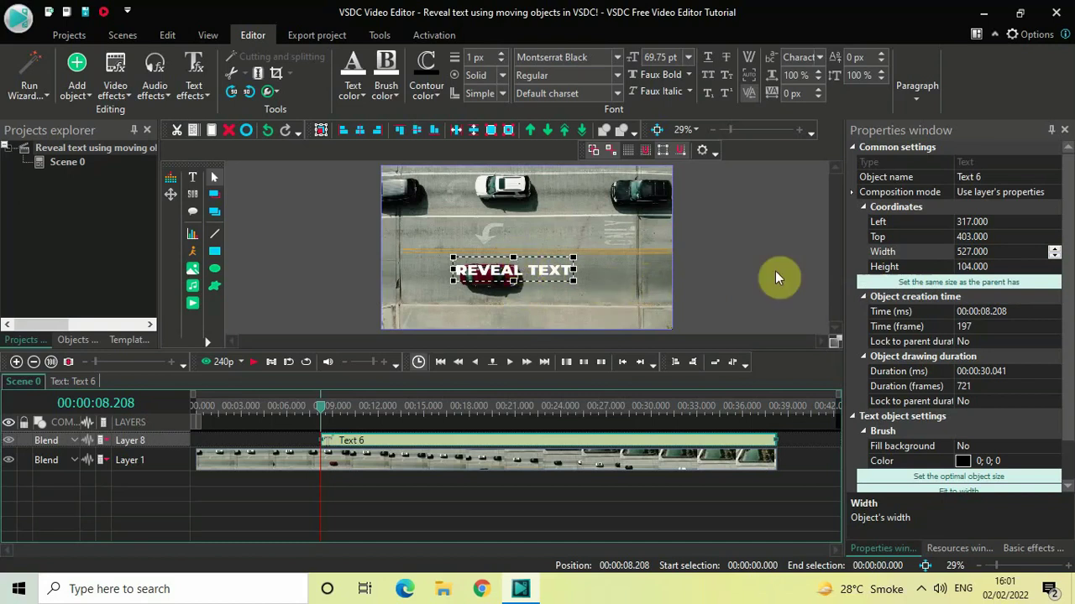
Step: Reduce the text box height to 92 in the Properties window
left_click(915, 267)
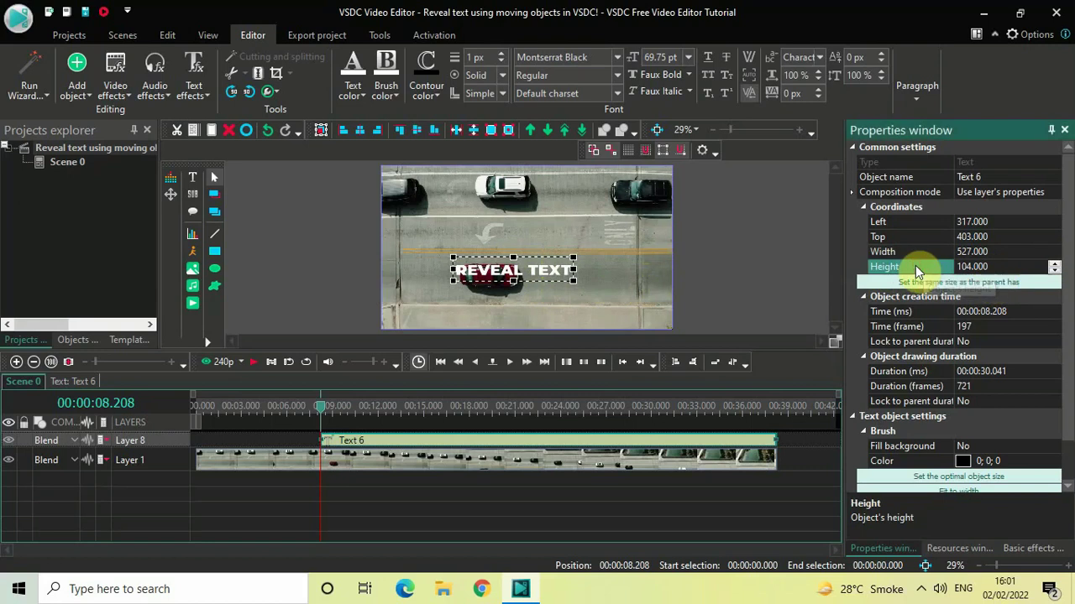
left_click(1055, 271)
left_click(1055, 270)
left_click(1054, 270)
left_click(1054, 270)
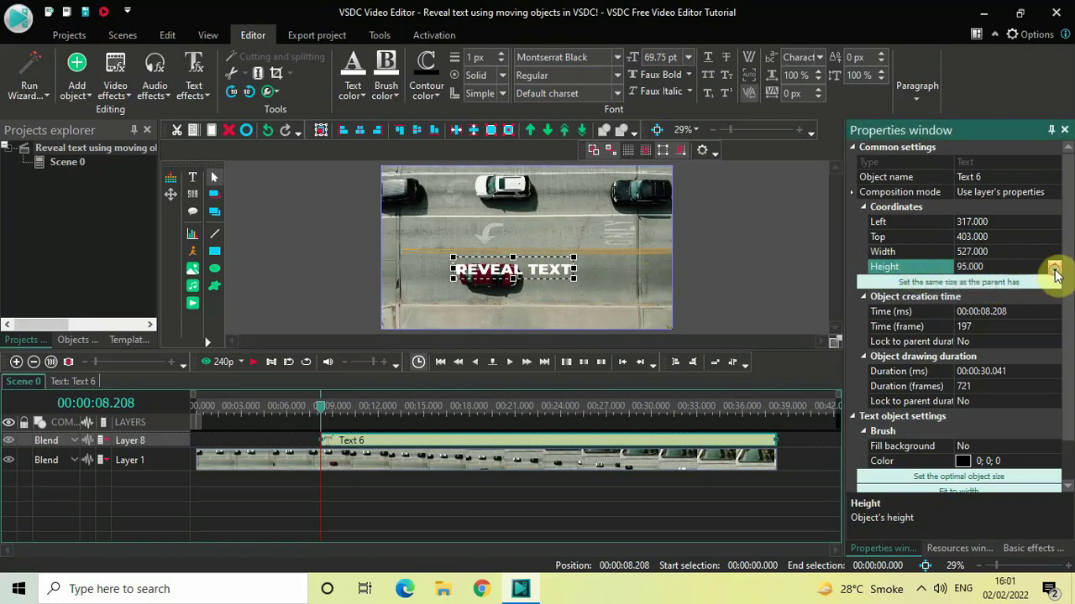
left_click(1055, 270)
left_click(1054, 271)
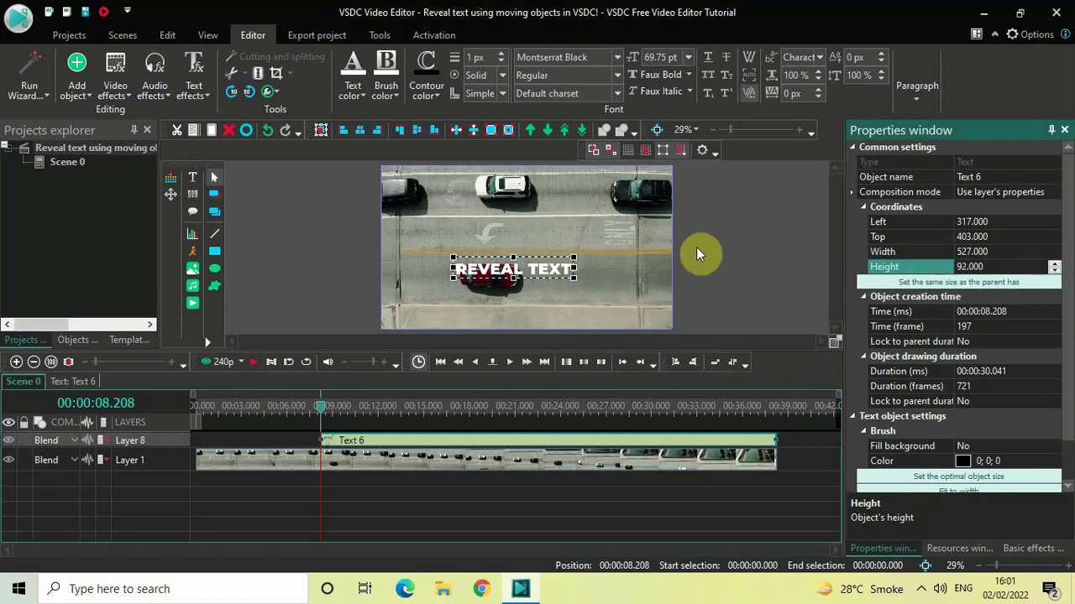
Step: Drag the REVEAL TEXT title down and right toward the red car
left_click(497, 270)
left_click_drag(498, 270, 499, 272)
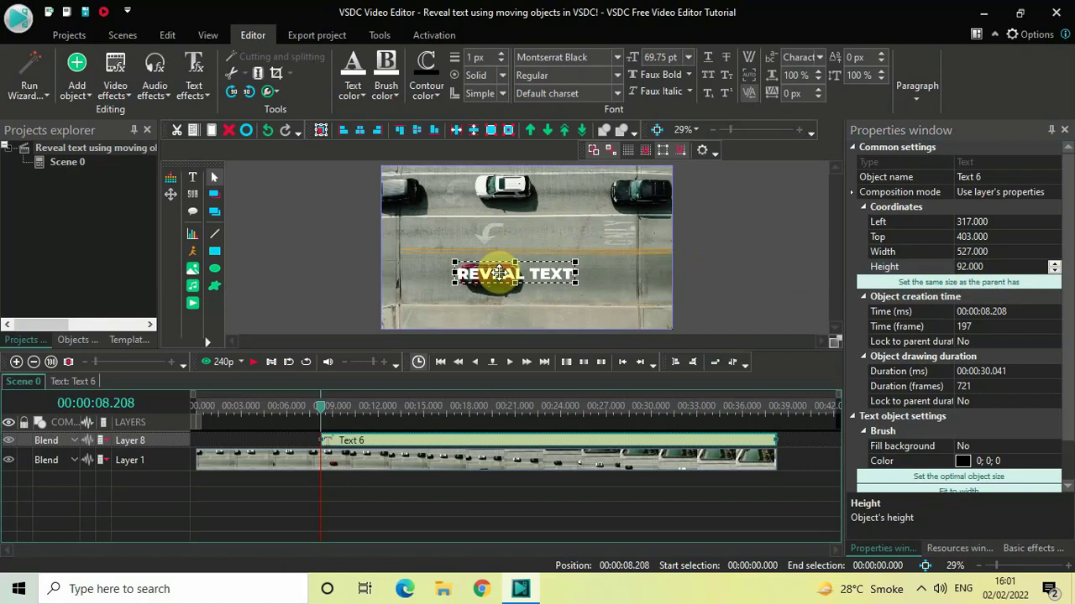
left_click_drag(499, 272, 502, 275)
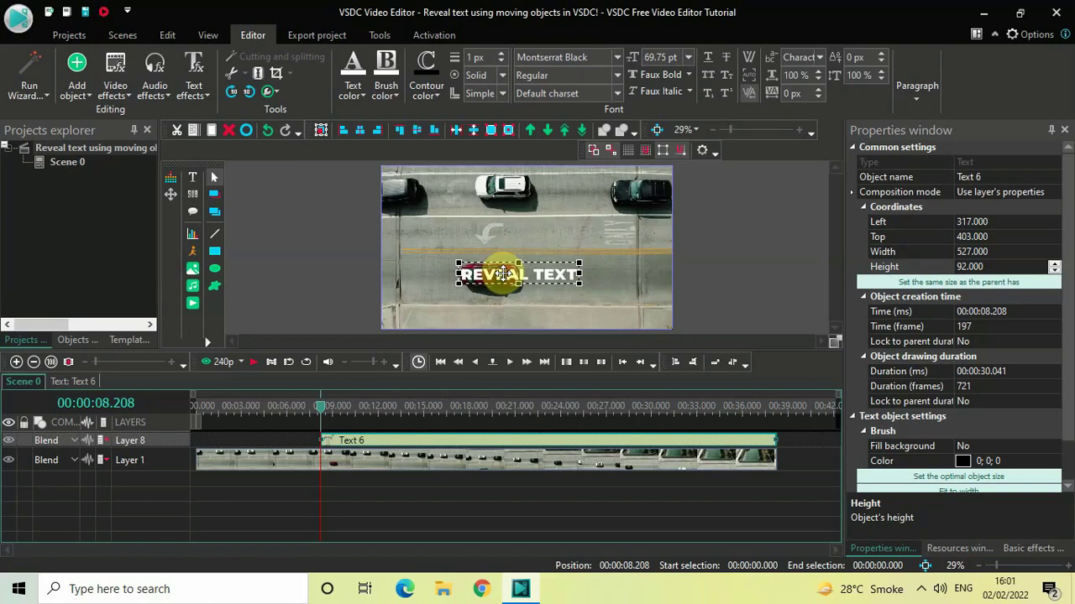
left_click_drag(502, 273, 506, 281)
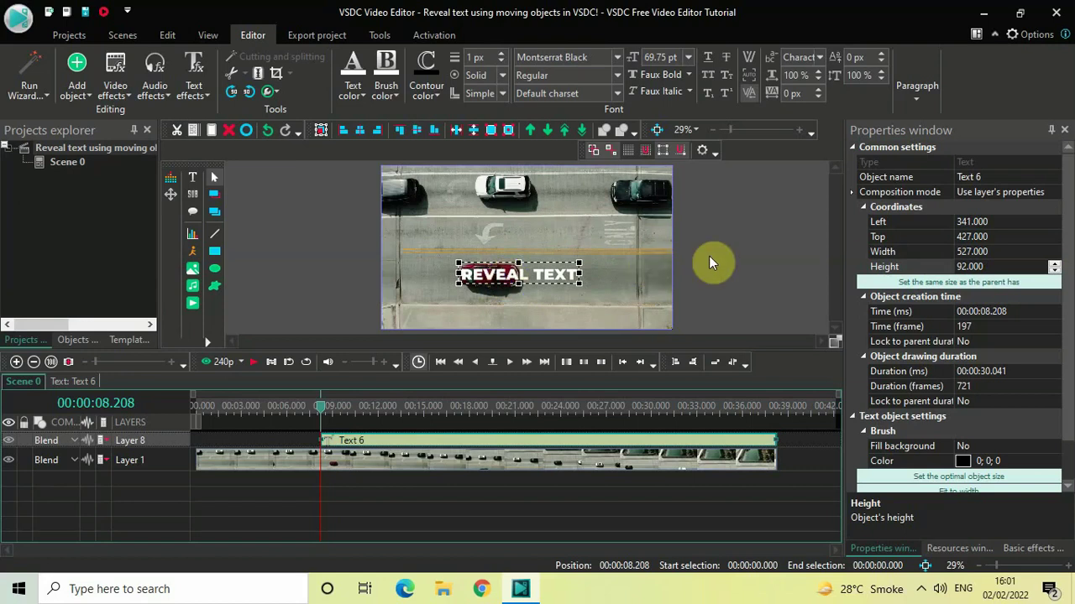
Step: Raise the title's Top value to 438, placing it at 341, 438 over the car
left_click(888, 240)
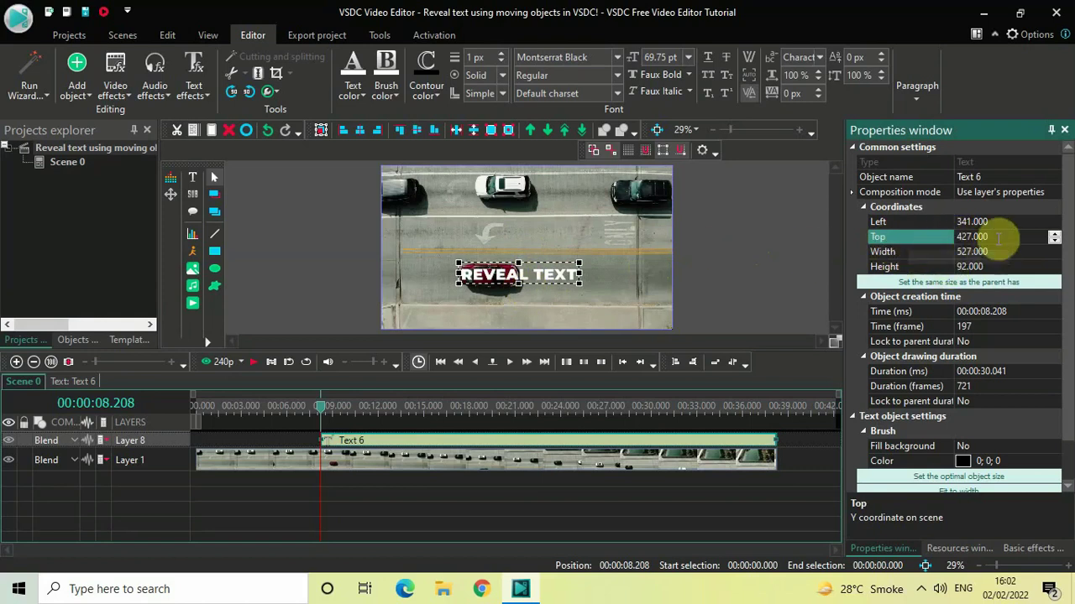
left_click(1055, 237)
left_click(1054, 238)
left_click(1055, 238)
left_click(1055, 238)
left_click(1055, 238)
left_click(1054, 238)
left_click(1054, 237)
left_click(1054, 237)
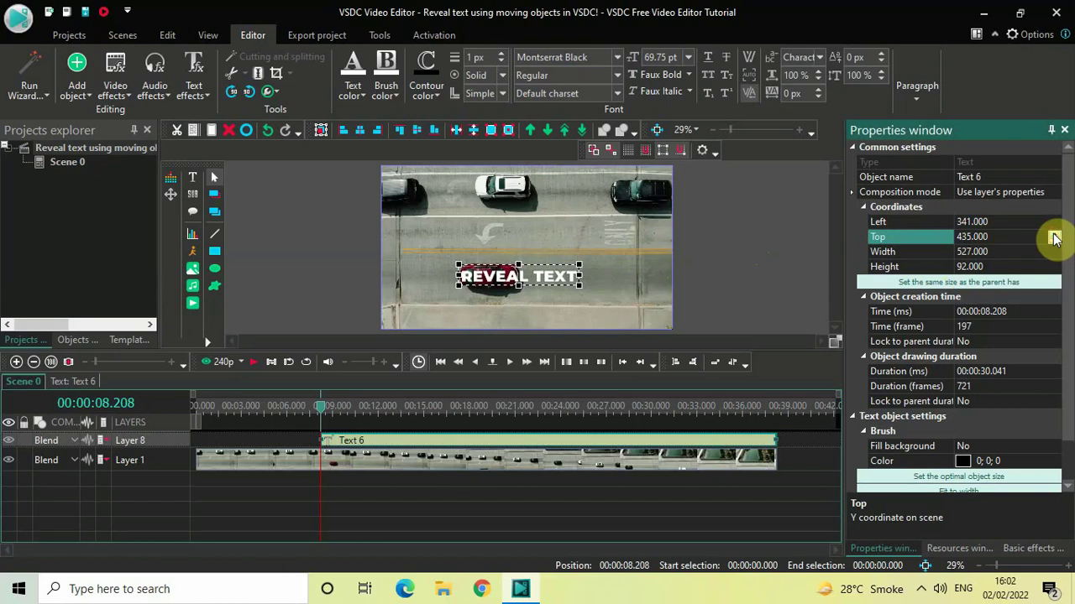
left_click(1055, 237)
left_click(1054, 238)
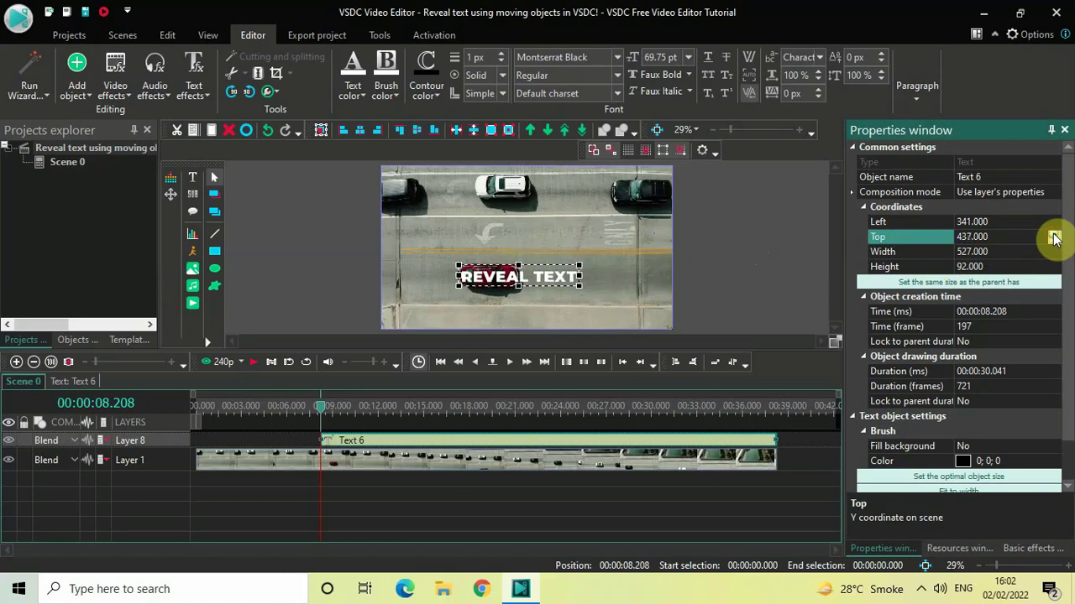
left_click(1054, 237)
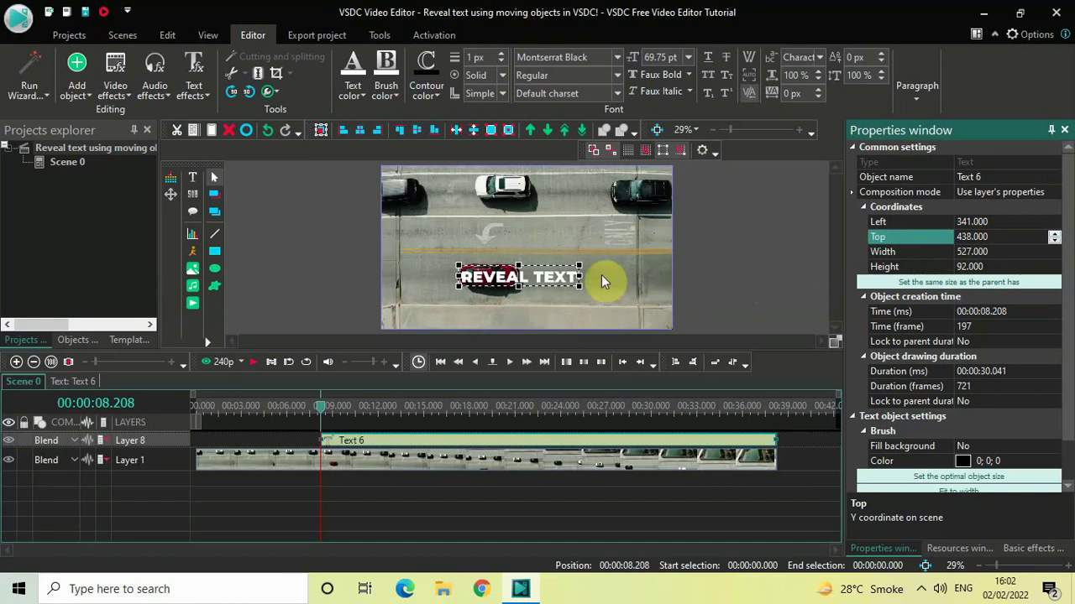
left_click(733, 290)
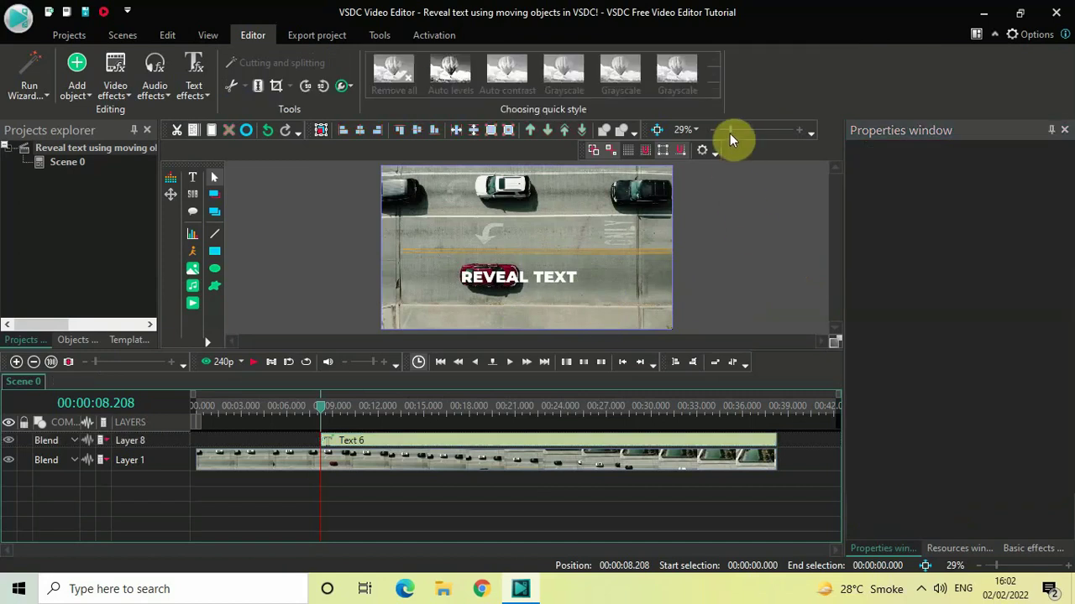
Step: Zoom the preview to 45% and replay from about 7.9 s as the car passes under the title
left_click_drag(730, 133, 736, 132)
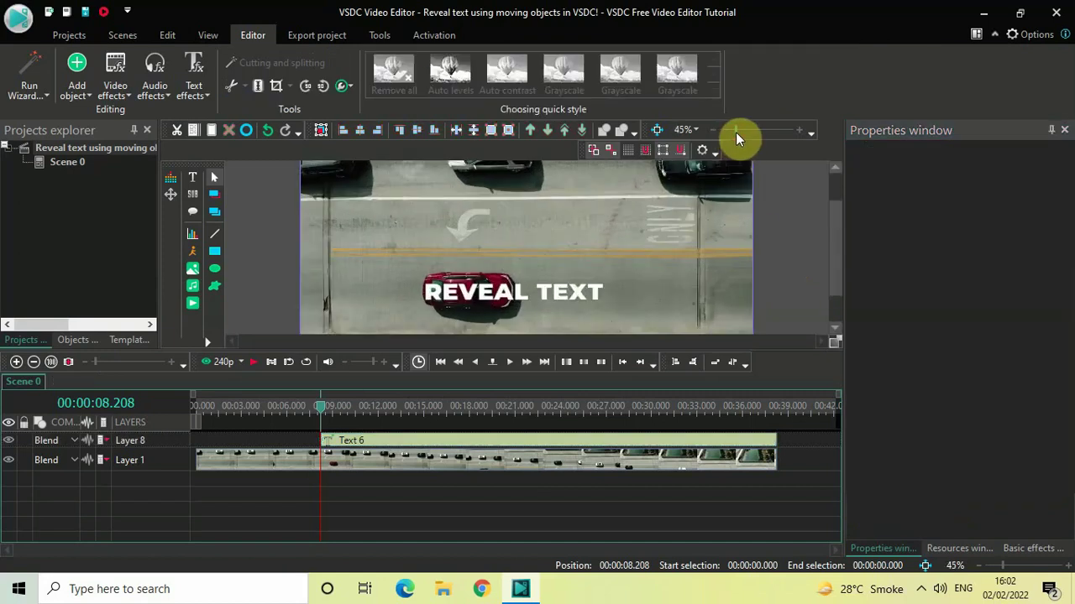
left_click_drag(839, 235, 842, 252)
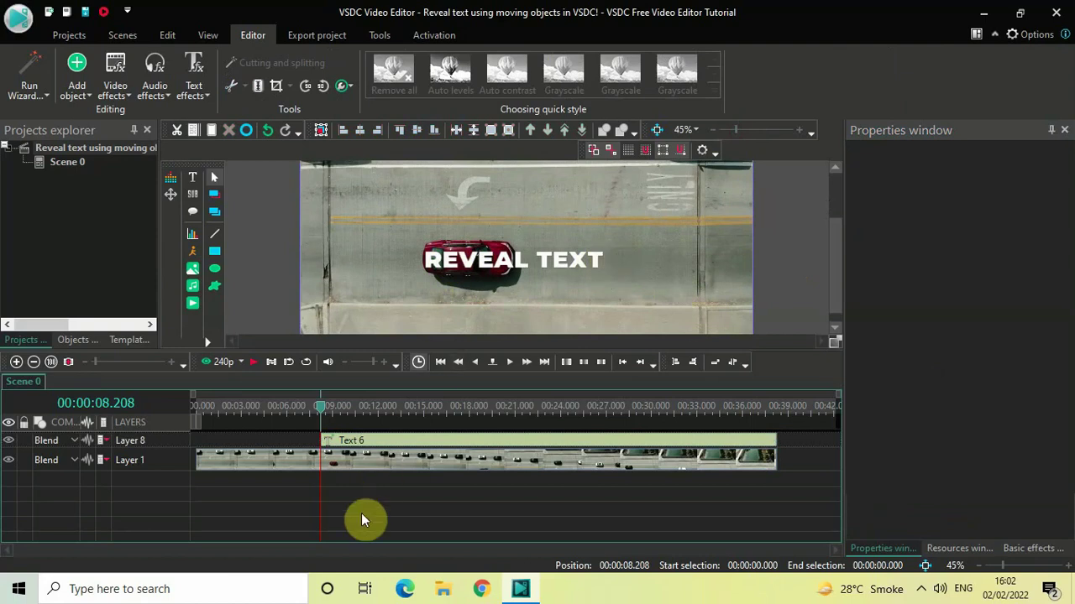
key("space")
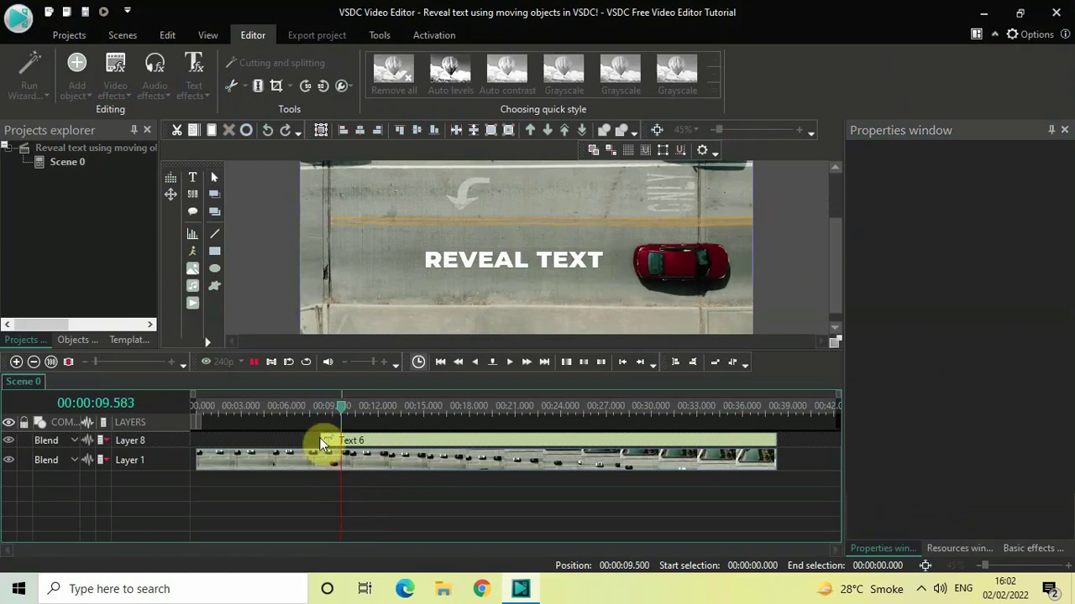
key("space")
left_click(317, 410)
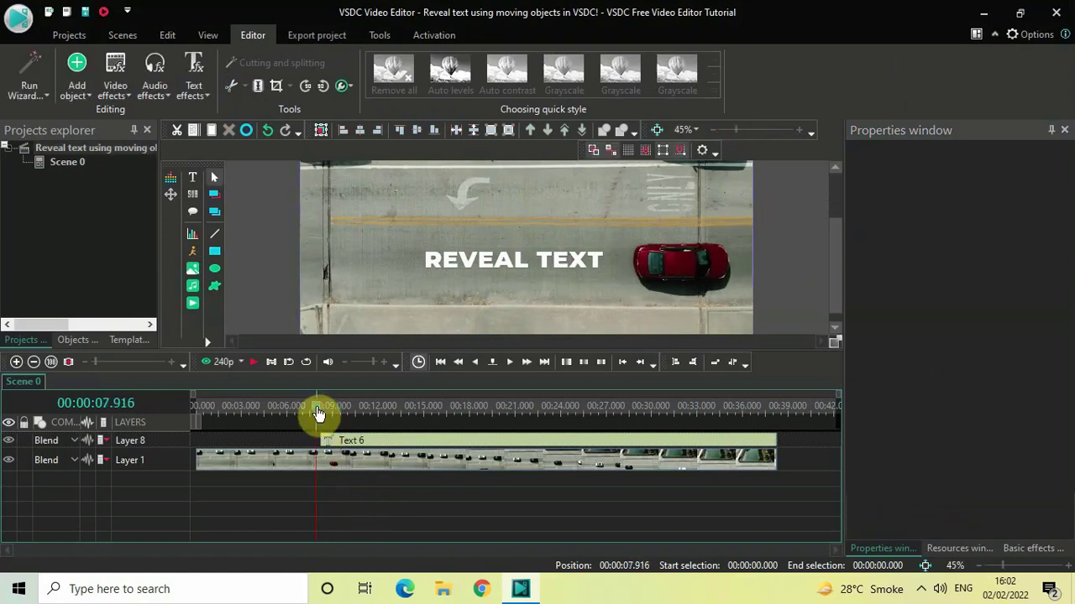
key("space")
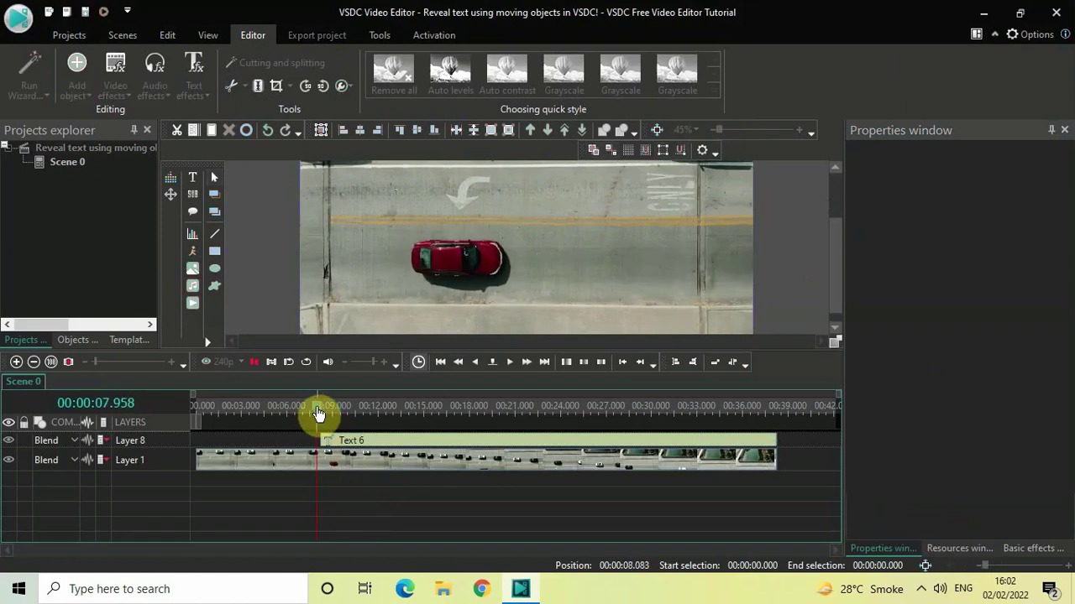
key("space")
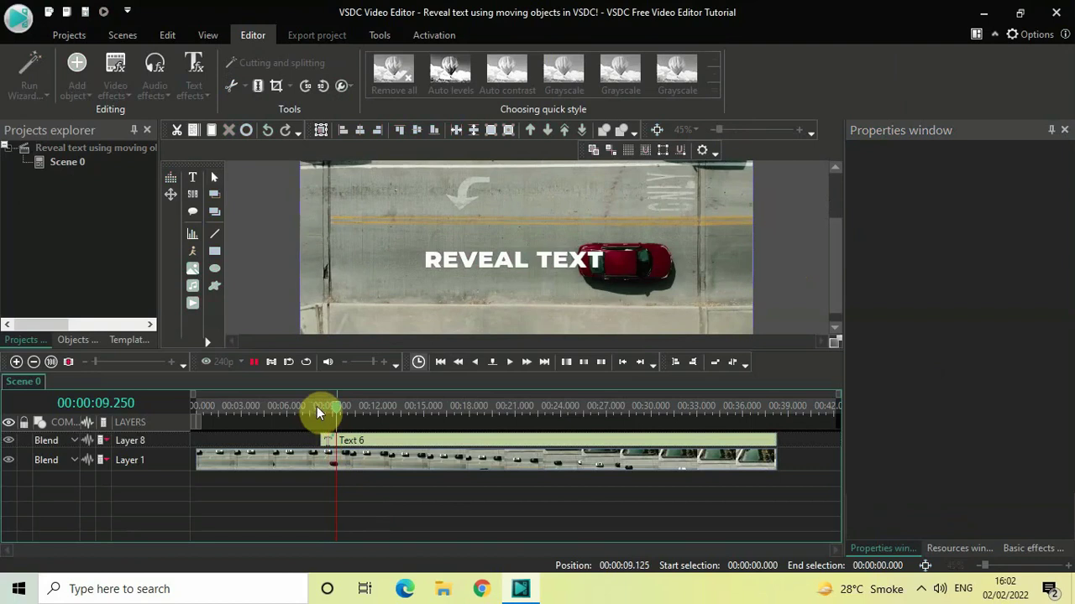
Step: Add a Wipe transition inside the Text 6 timeline and move it to the start
double_click(398, 445)
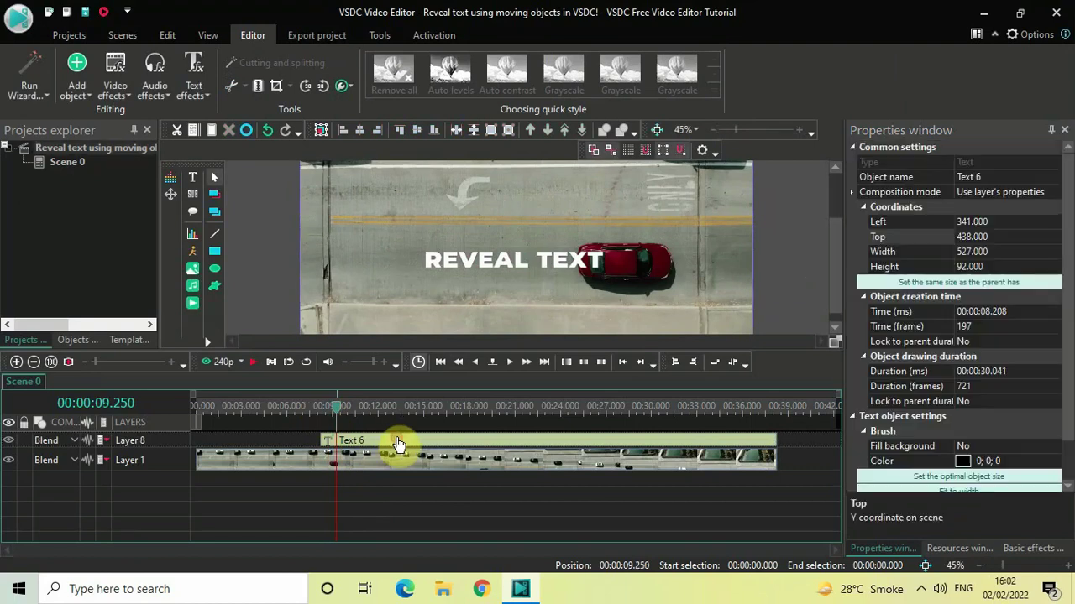
left_click_drag(218, 411, 168, 407)
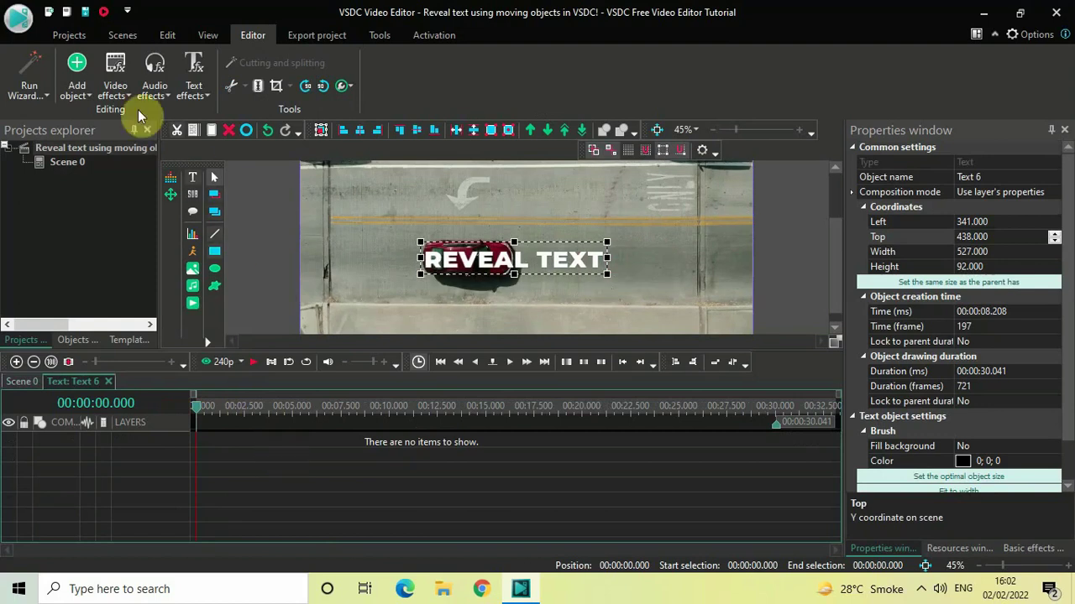
left_click(113, 94)
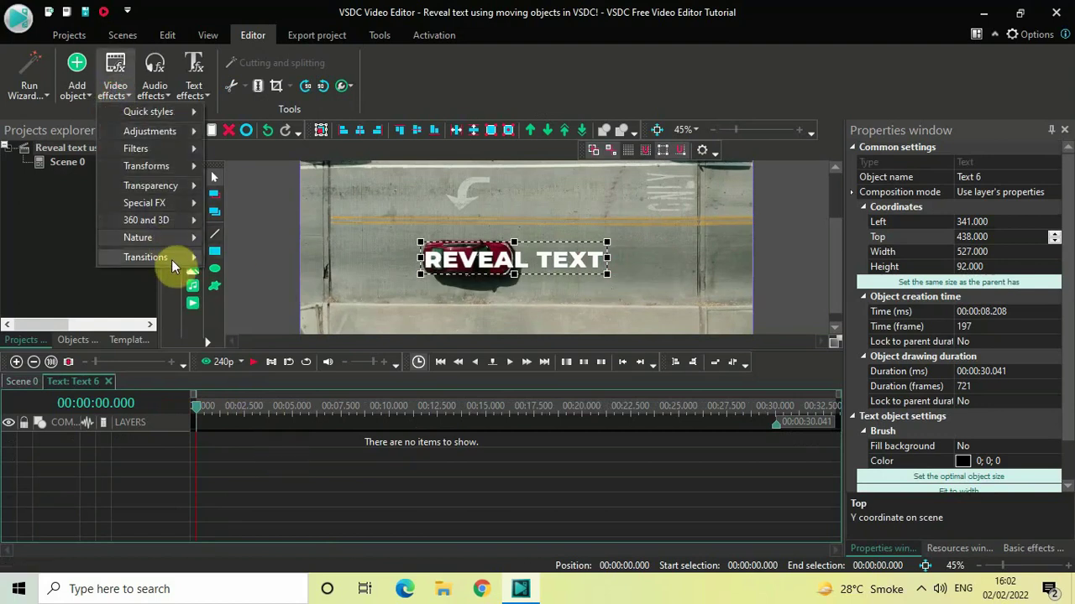
mouse_move(171, 258)
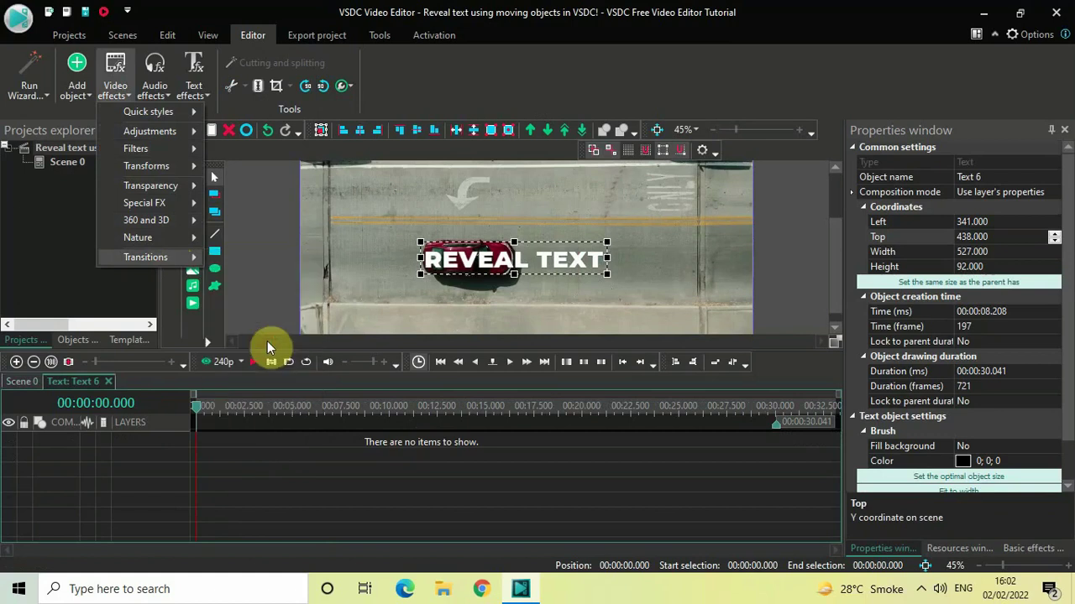
left_click(267, 344)
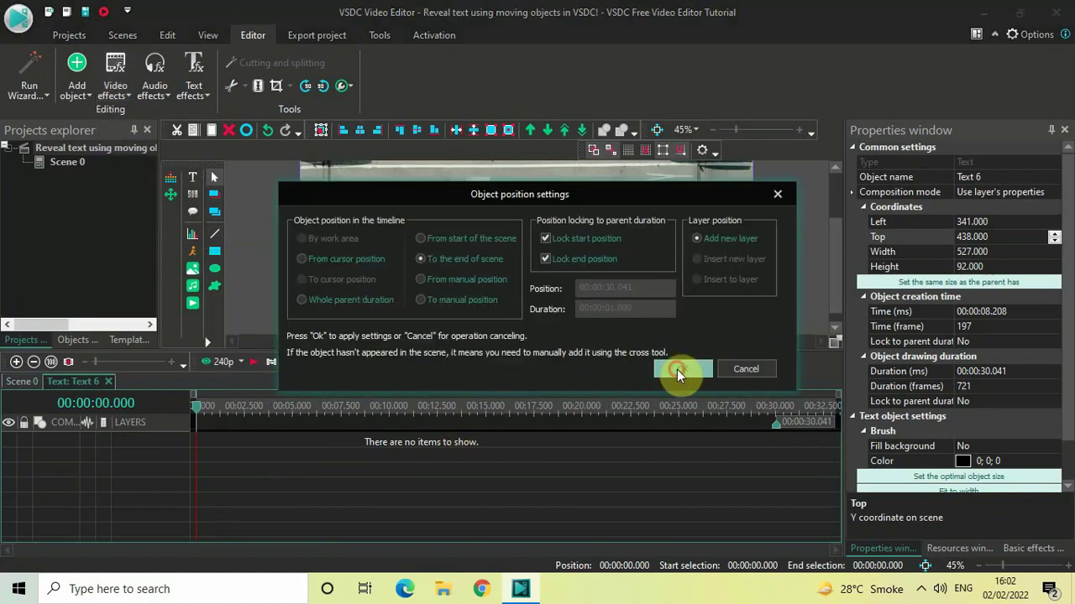
left_click(676, 370)
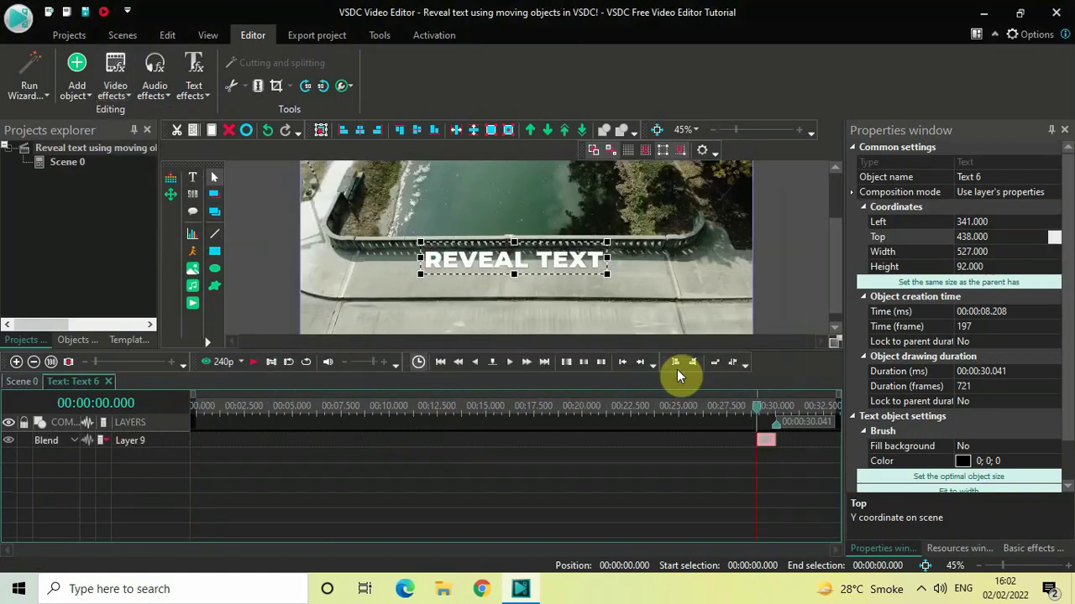
left_click_drag(766, 445, 169, 403)
Step: Set the wipe Type to Side and Directly to True
left_click(191, 409)
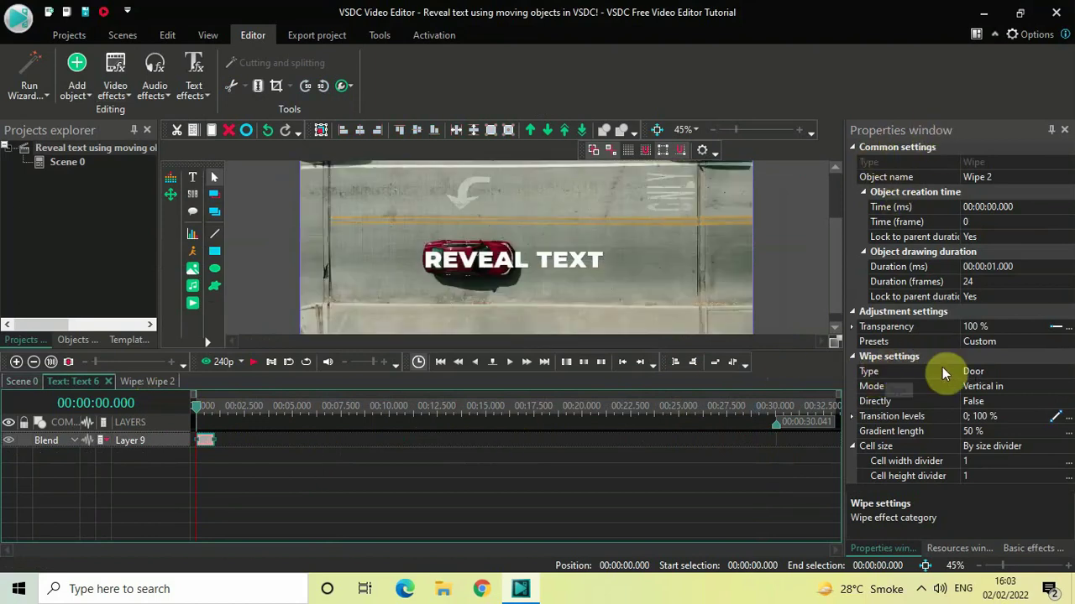
left_click(1063, 372)
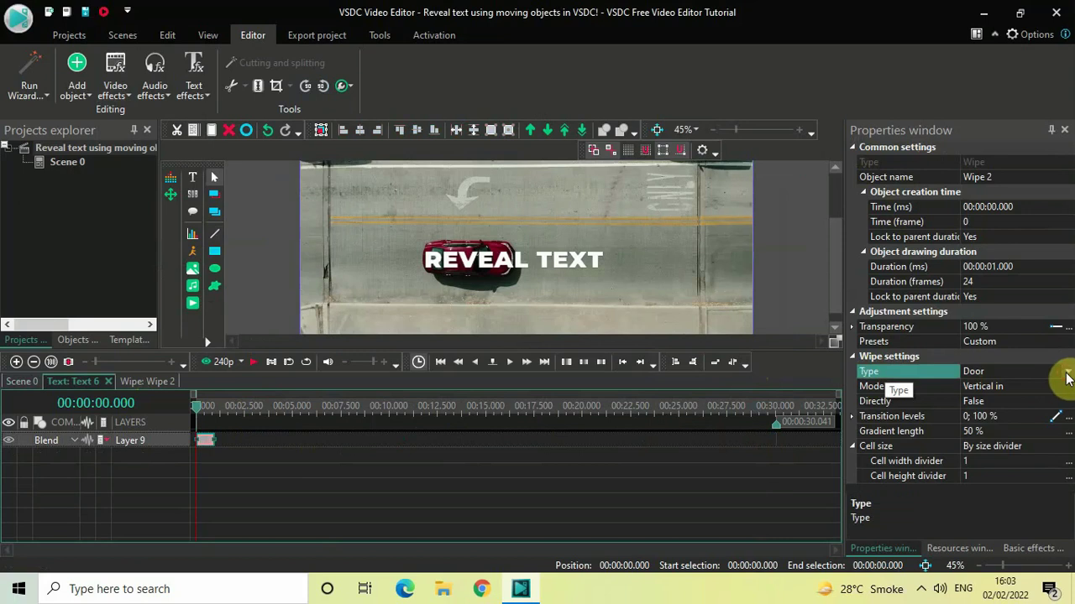
left_click(1066, 374)
left_click(1000, 400)
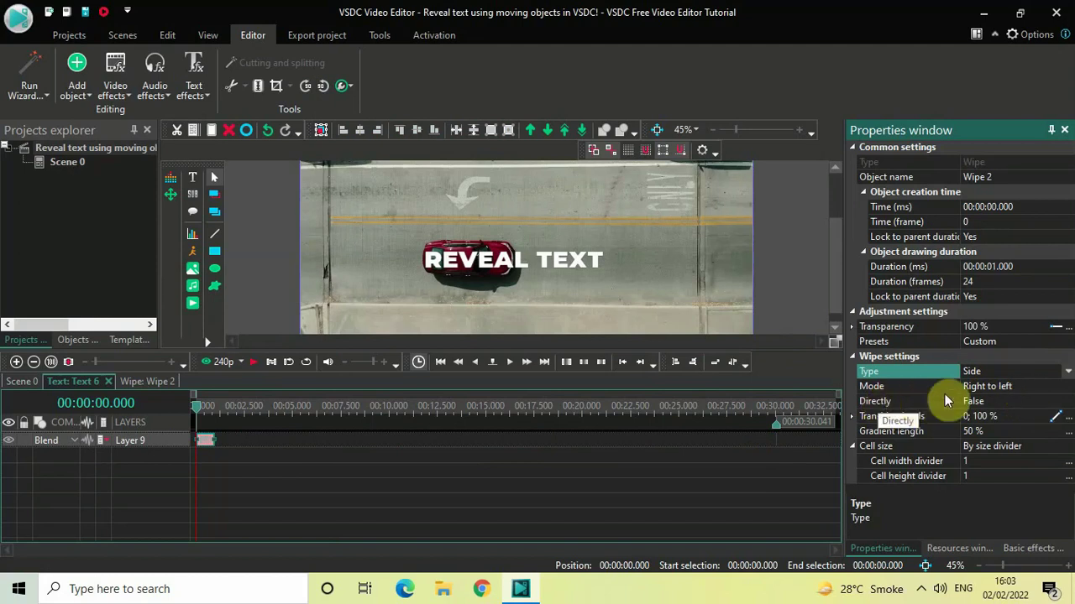
left_click(1068, 403)
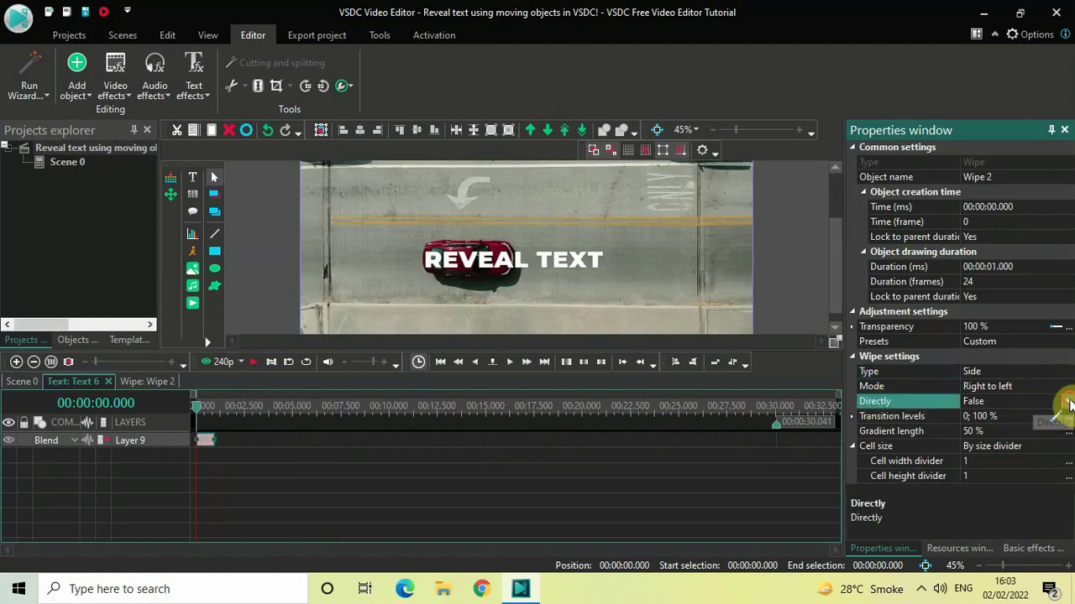
left_click(1067, 402)
left_click(1011, 416)
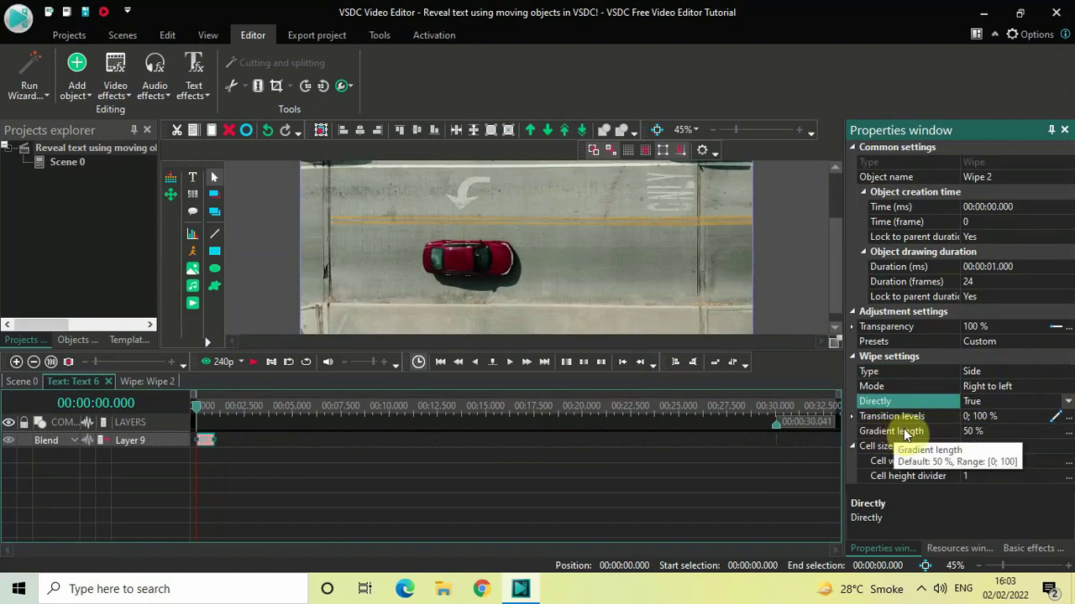
Step: Set the wipe gradient length to 0% and play the preview to check it
left_click(1004, 433)
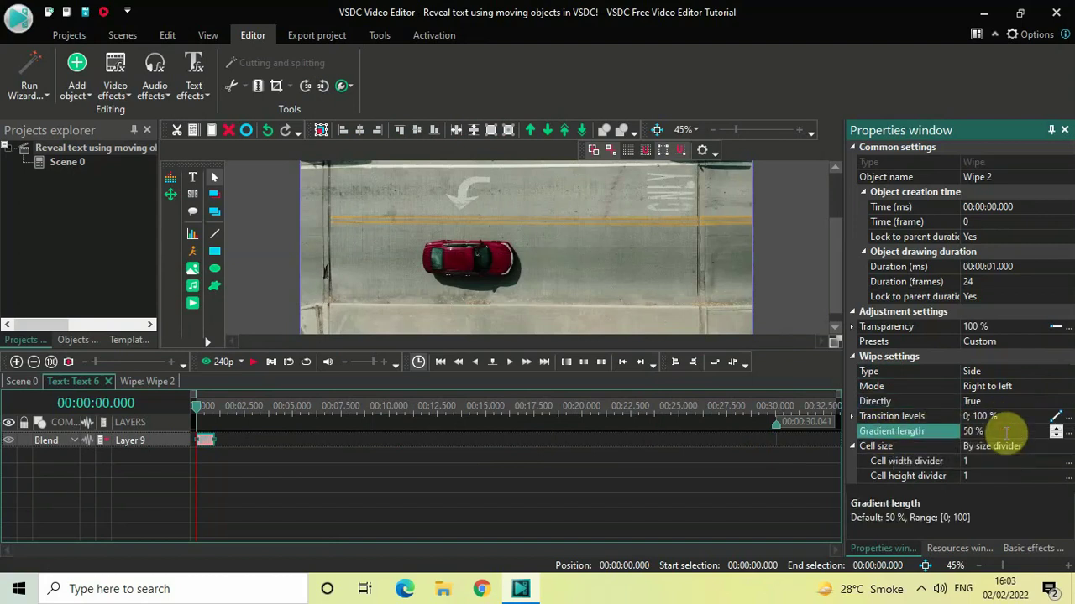
double_click(1005, 432)
key("BackSpace")
type("0")
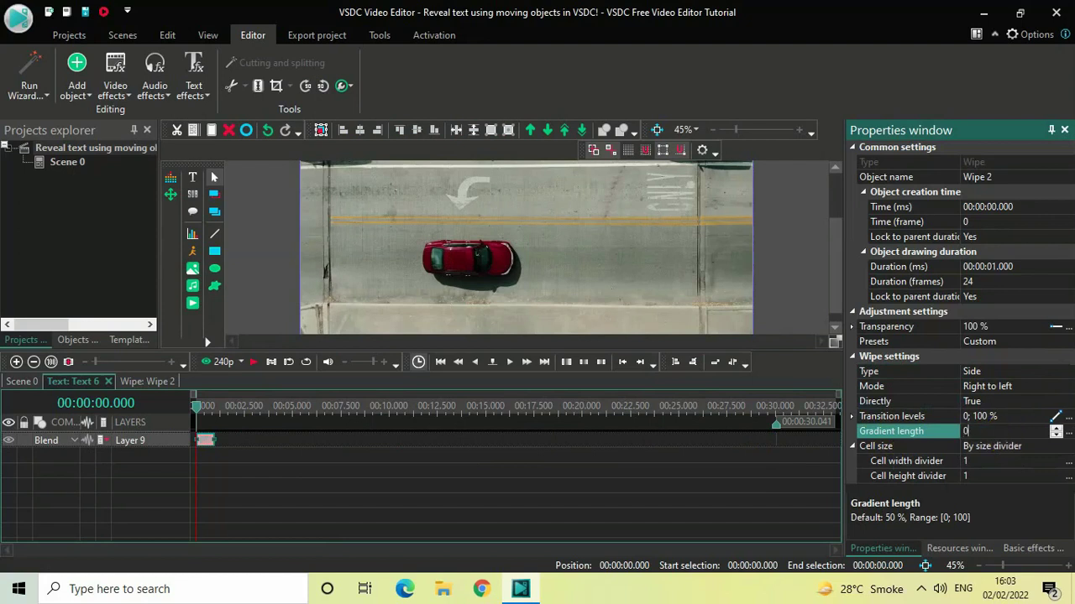
key("Return")
key("space")
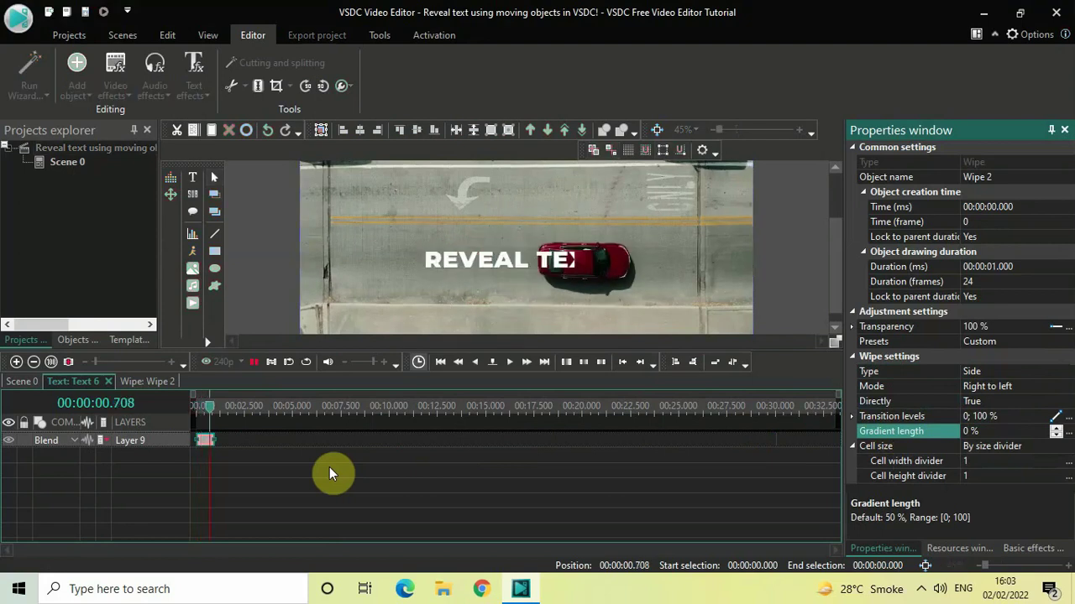
Step: Stretch the Wipe clip to 1.291 s (31 frames) and rewind the playhead to the start
key("space")
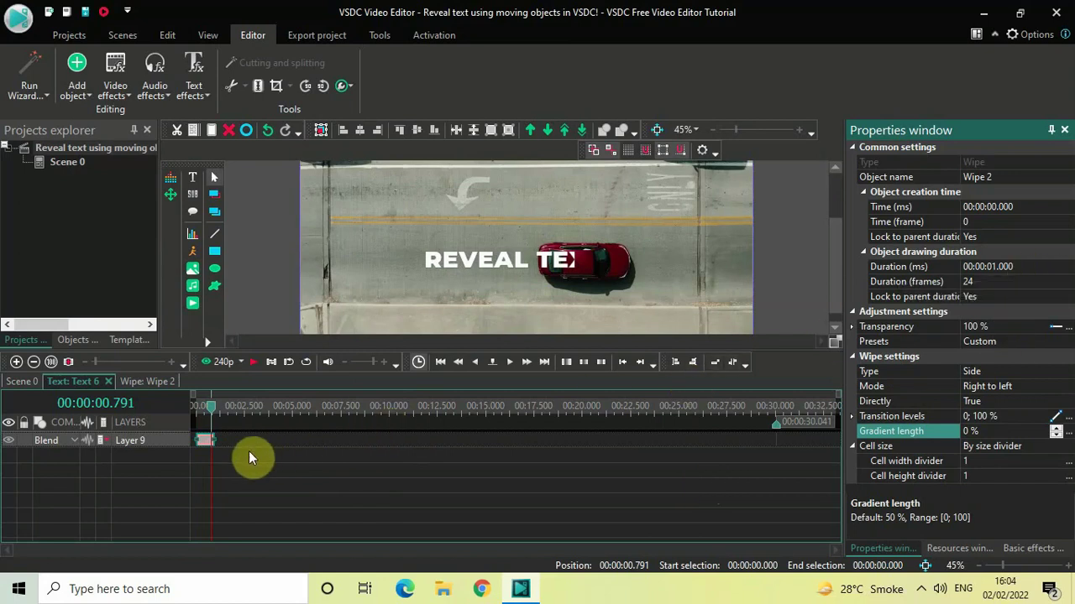
left_click(212, 438)
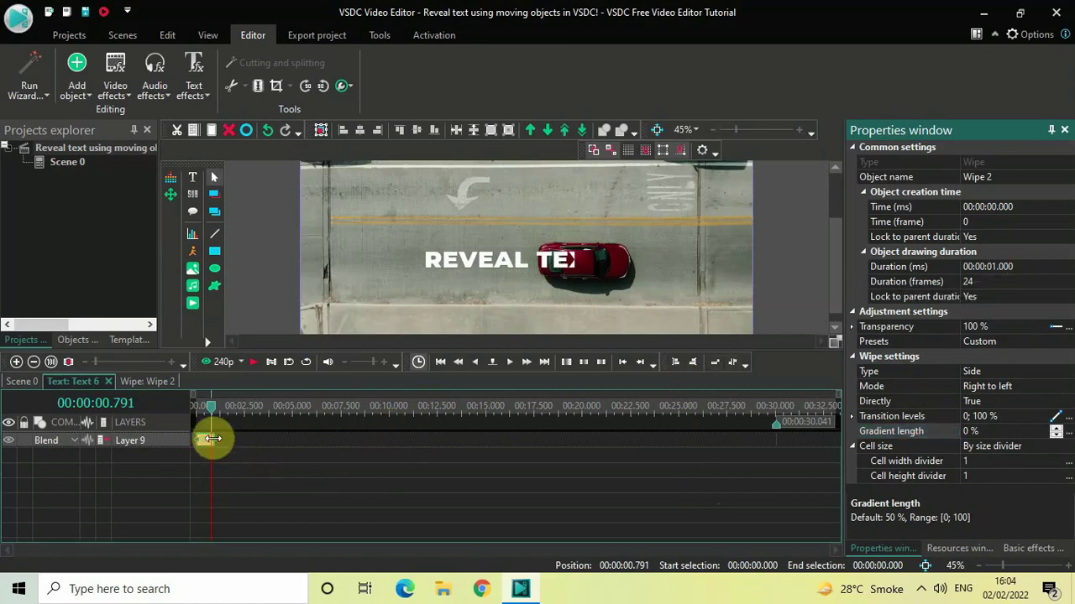
left_click_drag(213, 438, 215, 438)
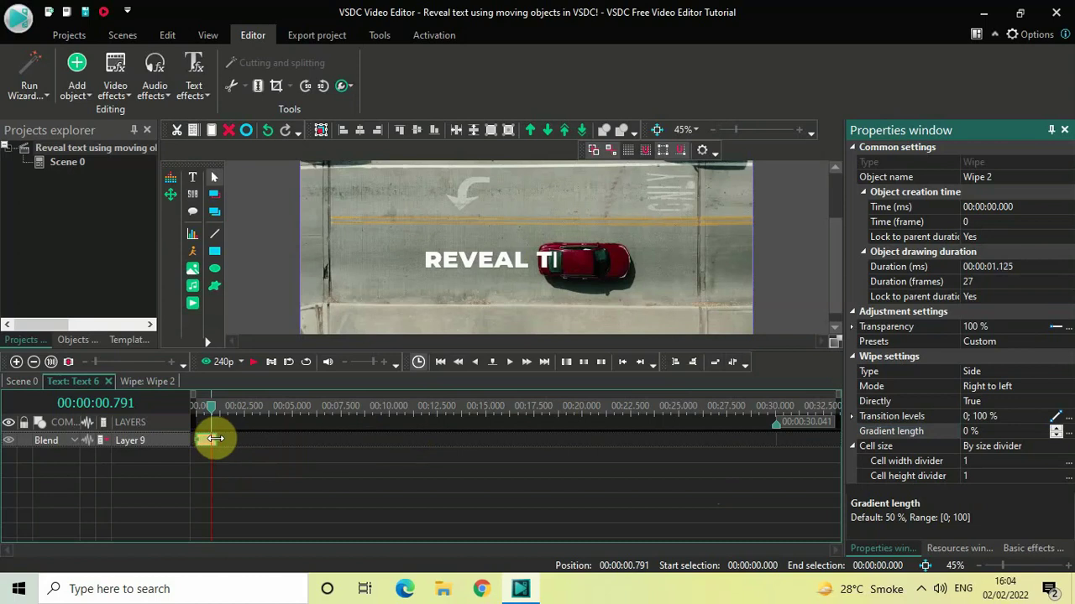
left_click_drag(215, 438, 216, 438)
left_click_drag(216, 438, 218, 438)
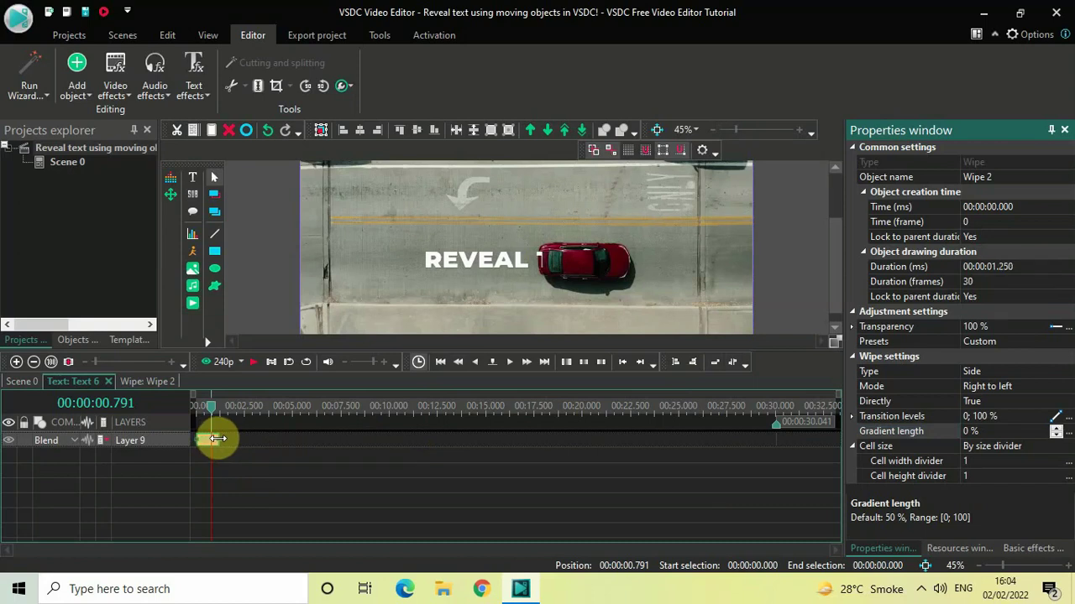
left_click_drag(218, 438, 218, 438)
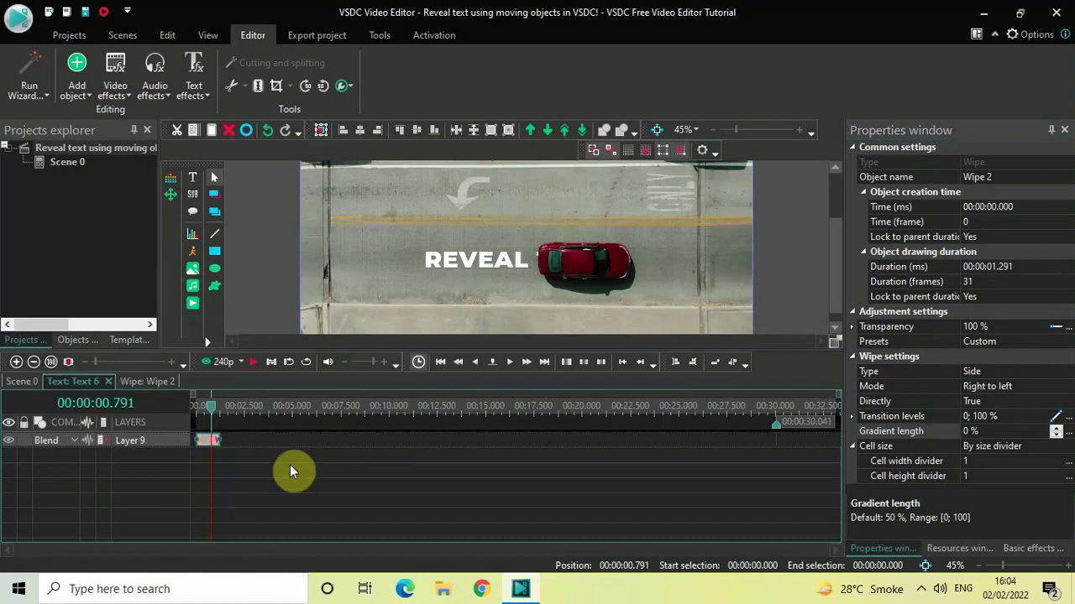
left_click_drag(211, 410, 176, 412)
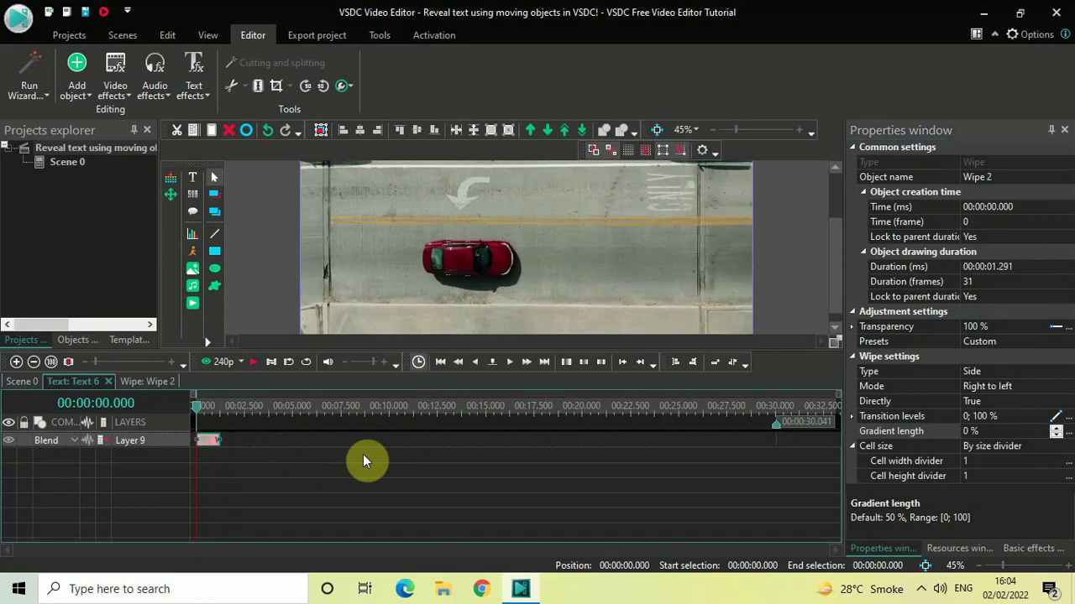
Step: Play back the adjusted wipe, then go back to Scene 0 and select the Text 6 clip
key("space")
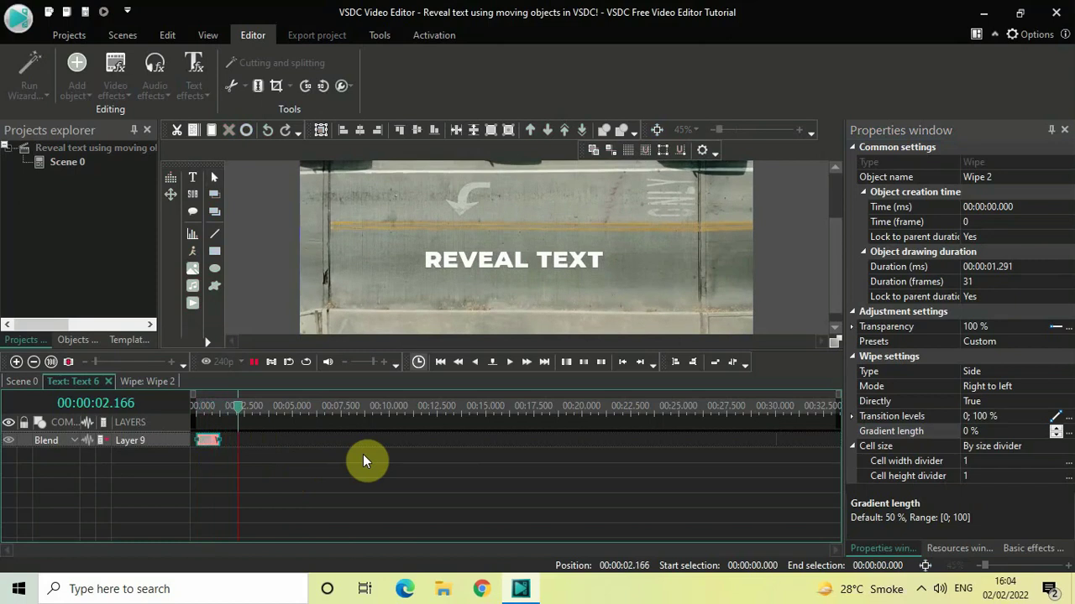
left_click(22, 381)
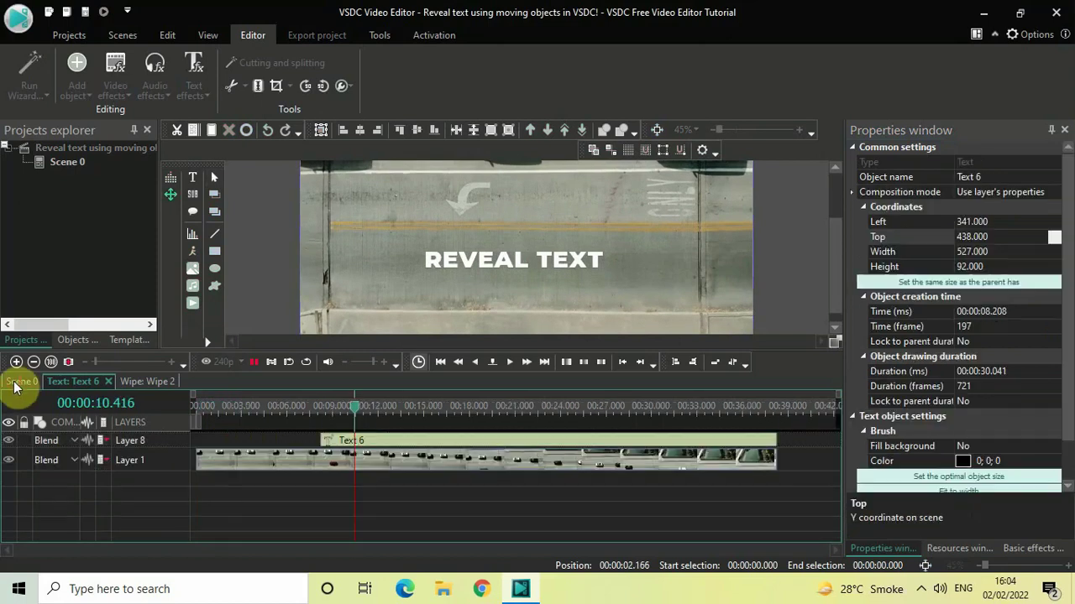
left_click(193, 406)
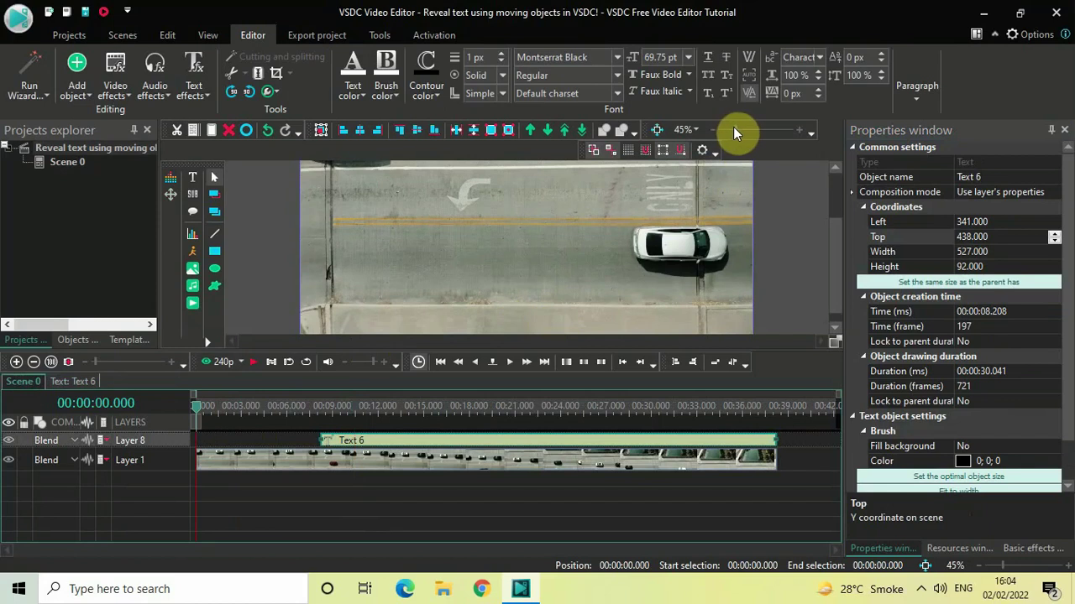
Step: Lower the preview zoom to 32% and scrub to about 6.6–6.8 seconds to check the reveal
left_click_drag(732, 128, 729, 128)
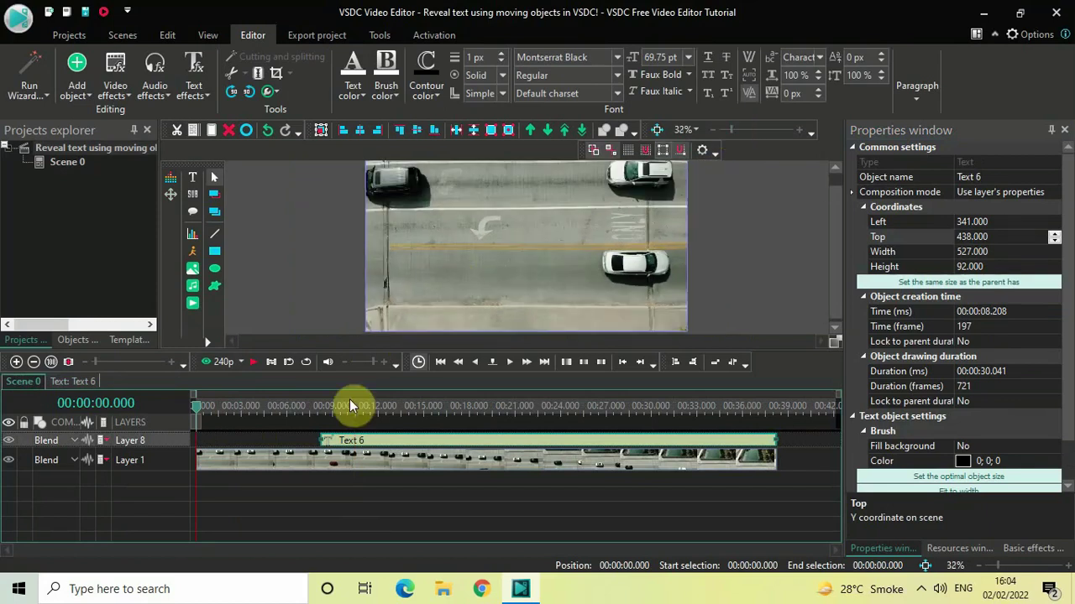
left_click(298, 410)
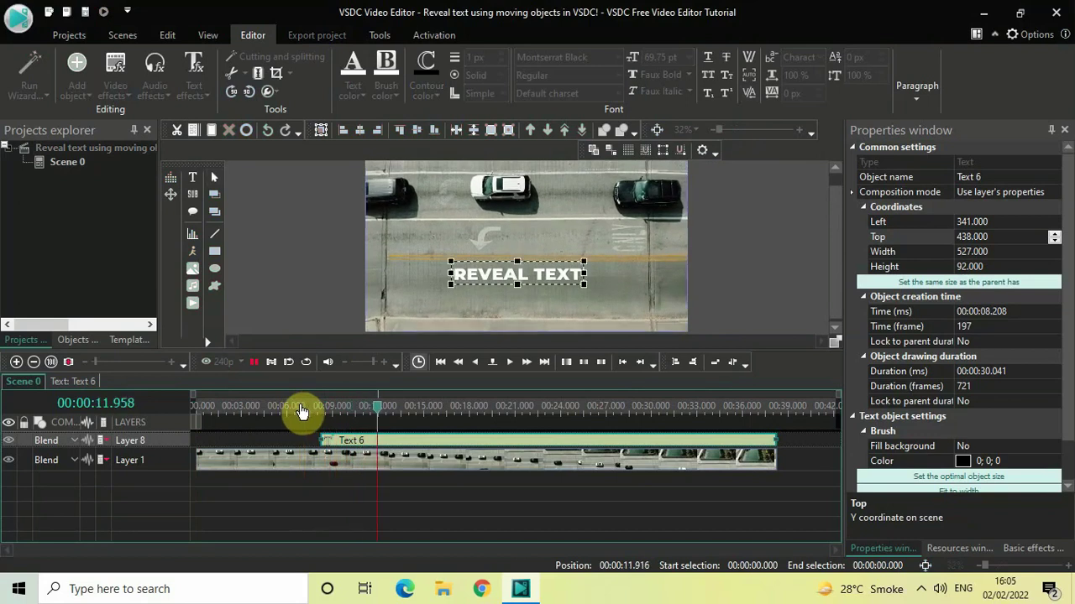
left_click(301, 406)
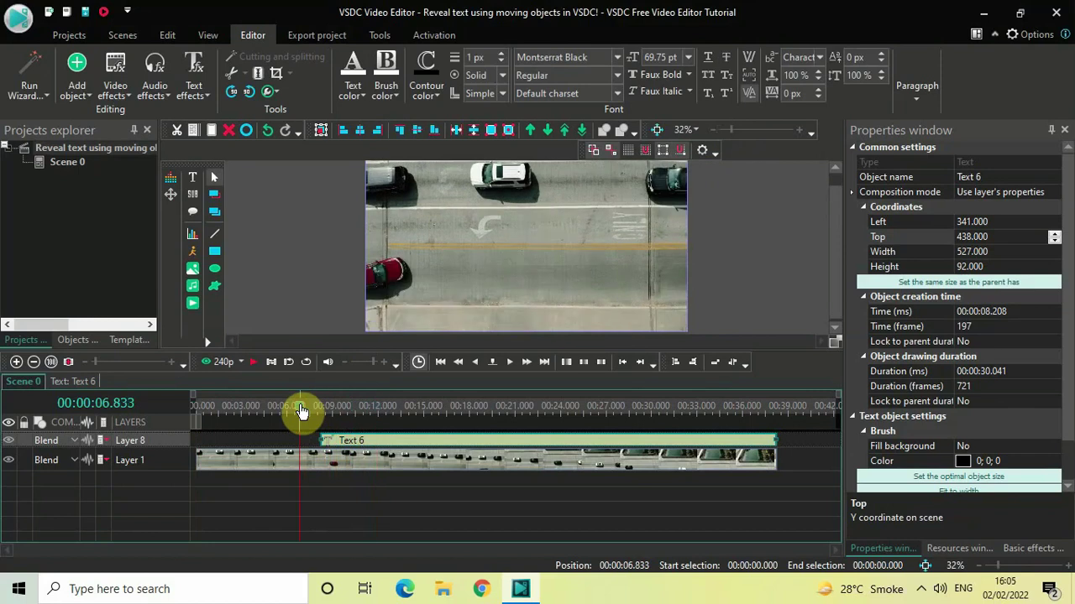